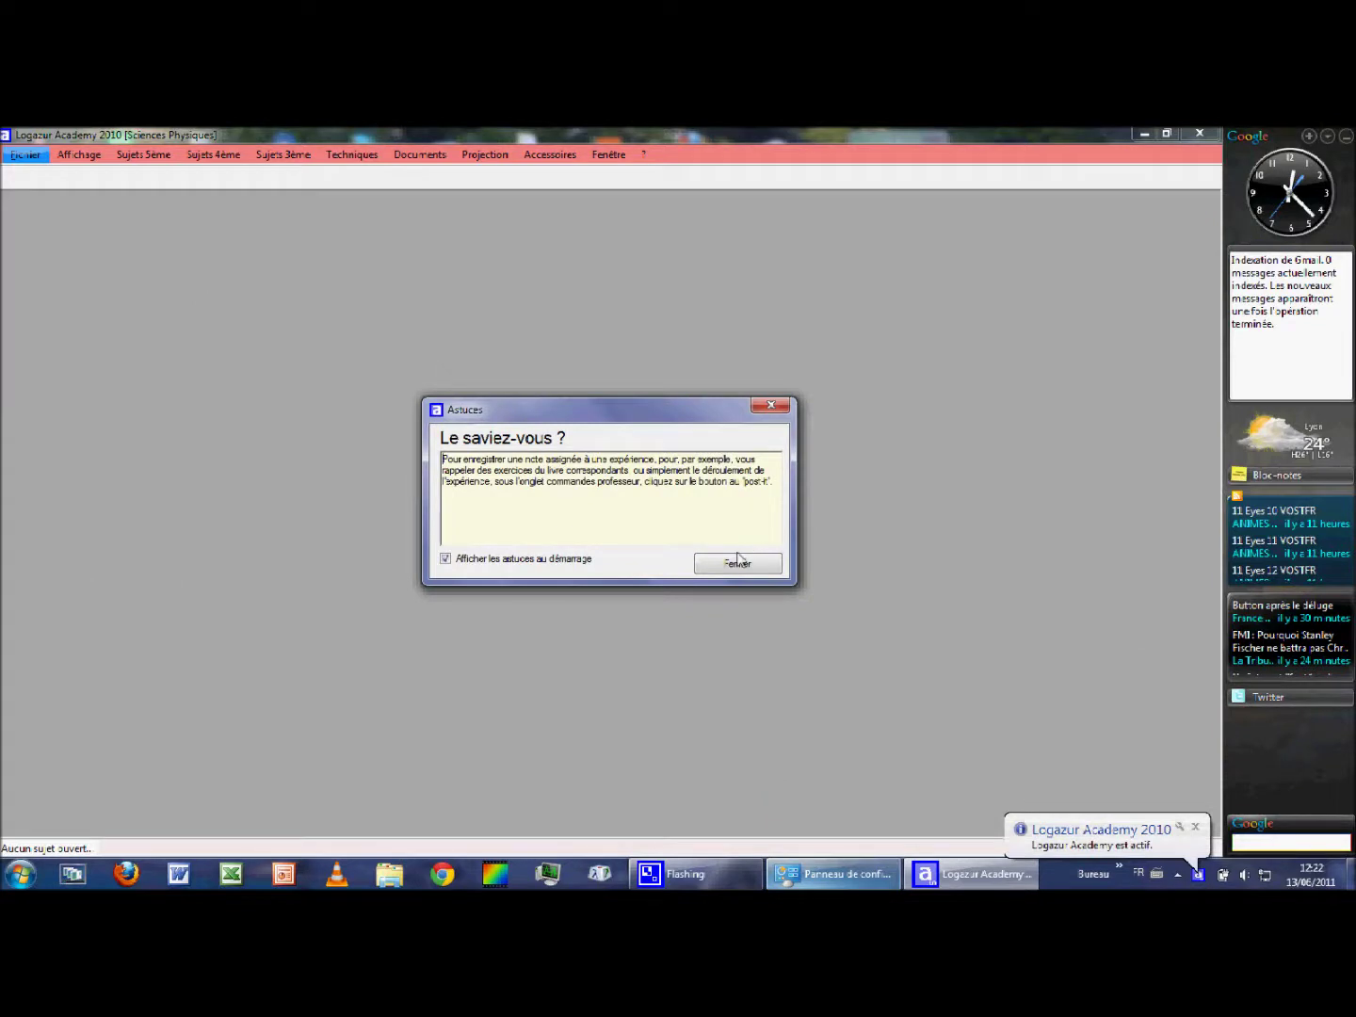
- Dismiss the startup tips and open the Code Couleur Ω calculator, placing its window nearer the middle of the workspace
{"action": "left_click", "coordinate": [732, 572]}
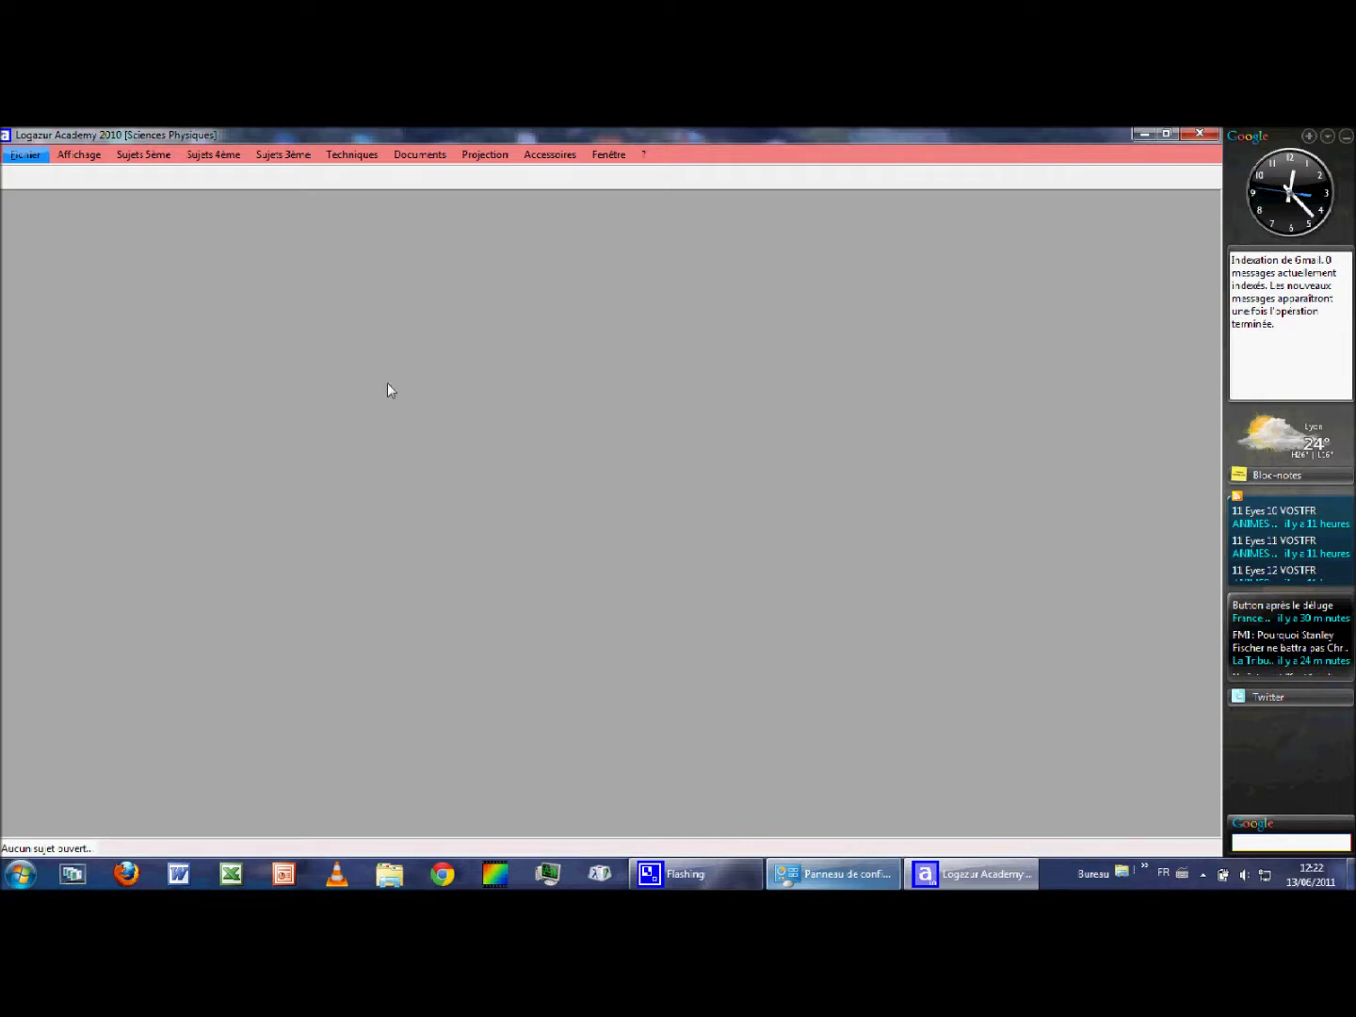
{"action": "left_click", "coordinate": [138, 156]}
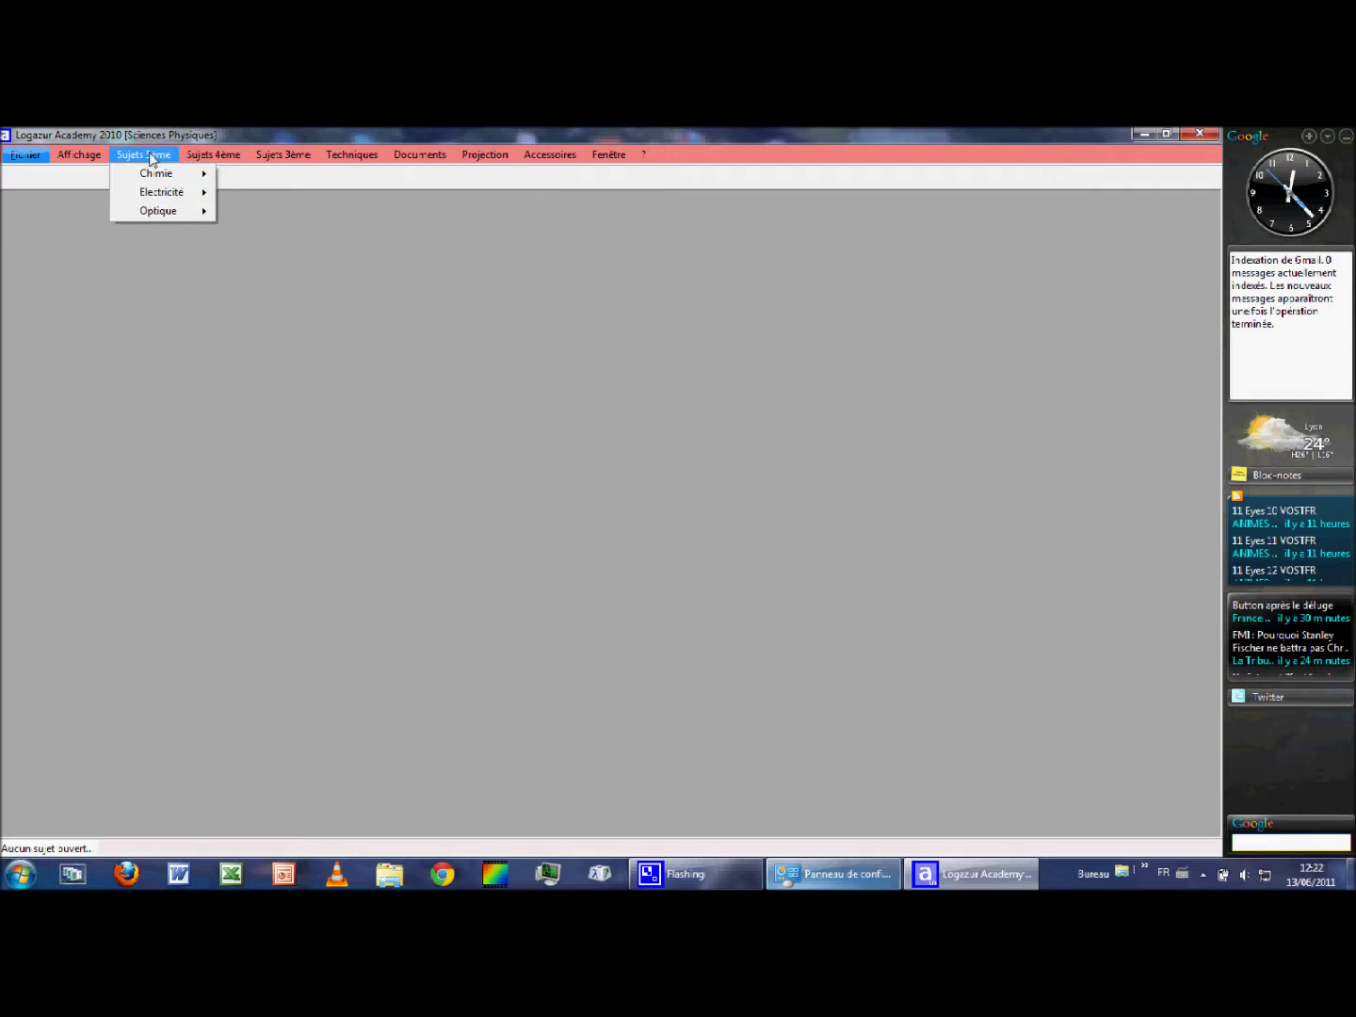
{"action": "mouse_move", "coordinate": [191, 160]}
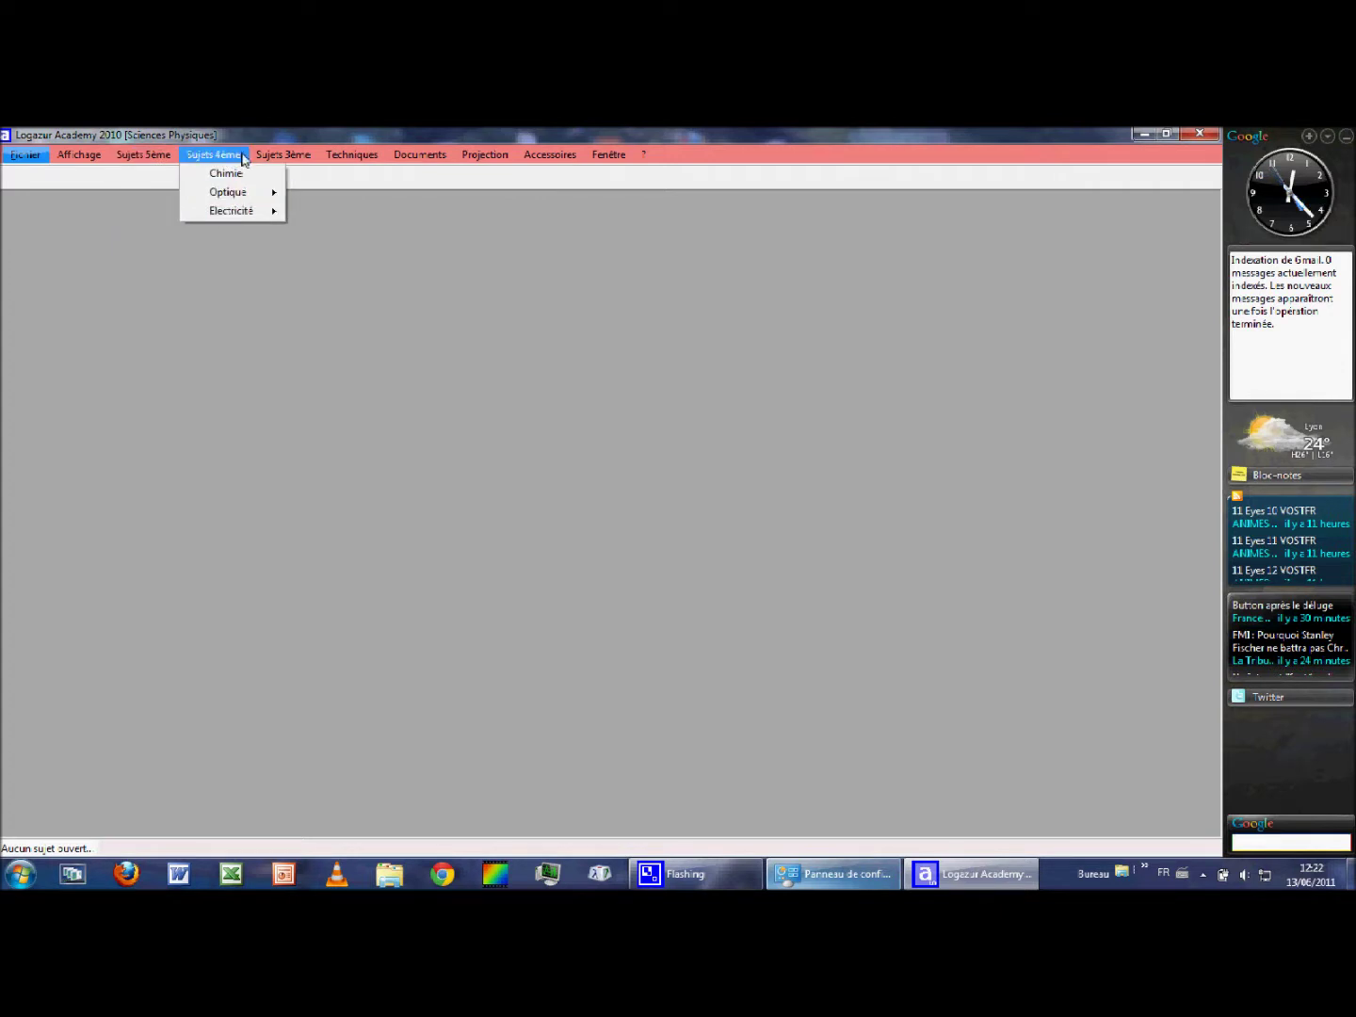
{"action": "mouse_move", "coordinate": [255, 162]}
{"action": "mouse_move", "coordinate": [364, 166]}
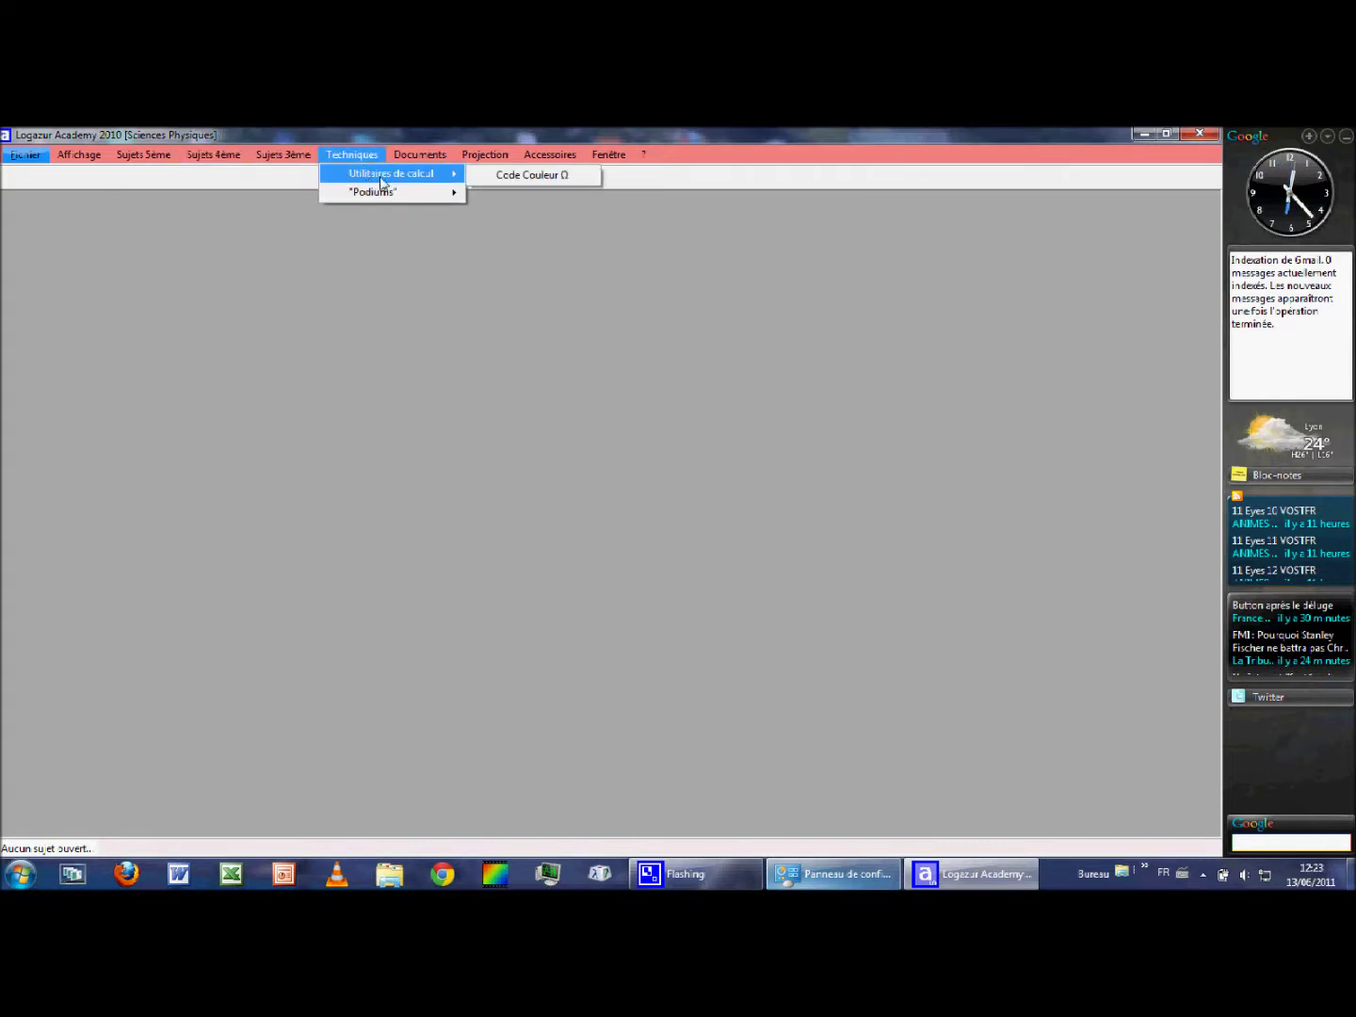
{"action": "left_click", "coordinate": [471, 179]}
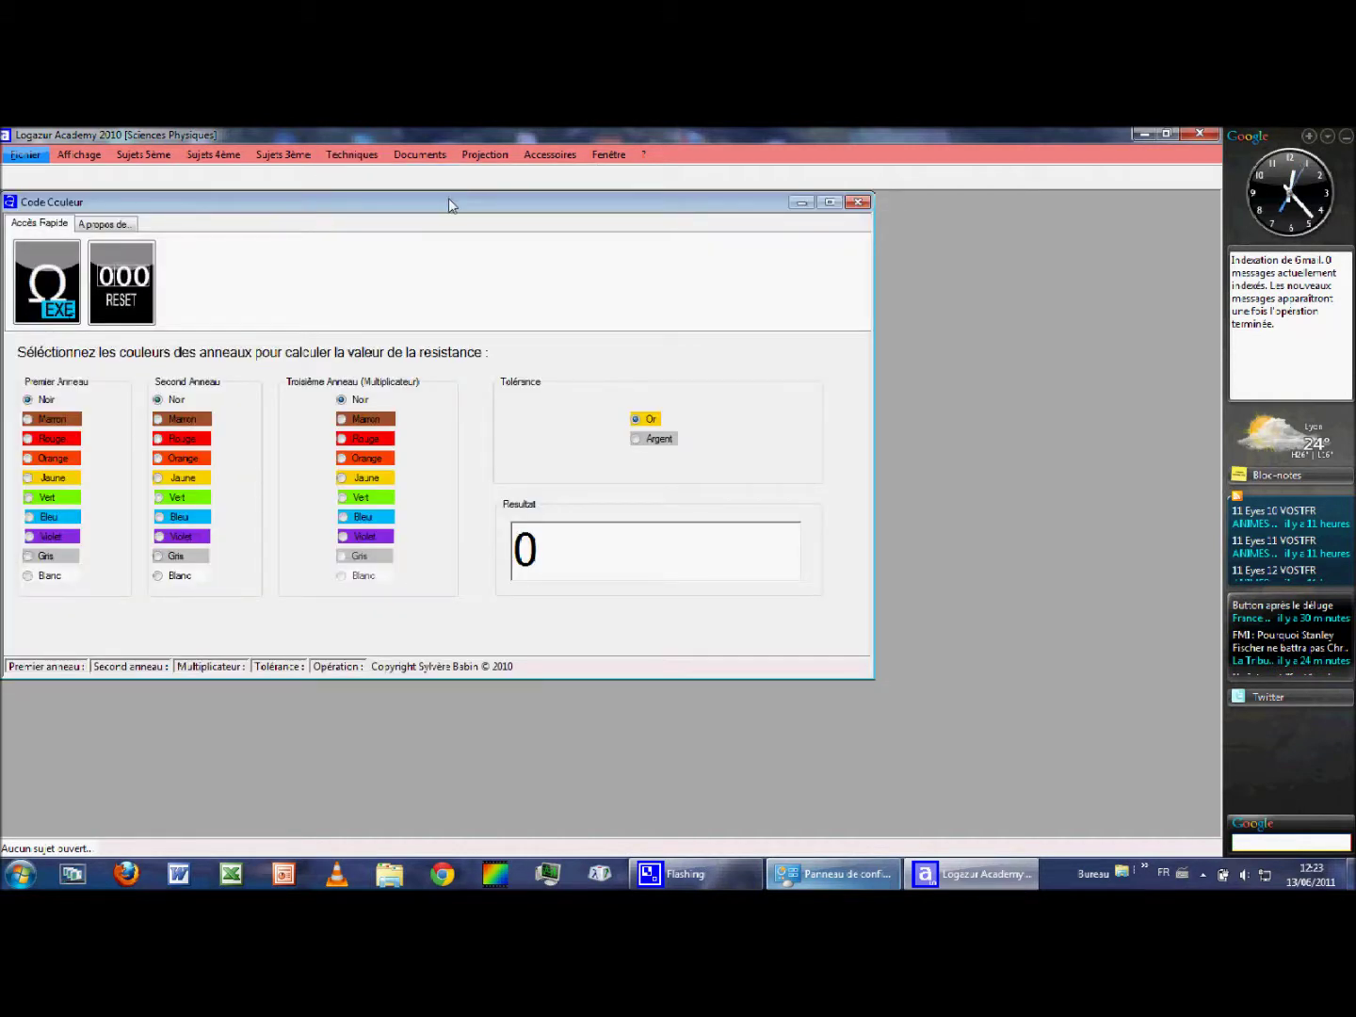
{"action": "left_click_drag", "start_coordinate": [449, 200], "coordinate": [617, 243]}
- Calculate the resistance for rings Rouge, Vert and Orange with Argent tolerance, and view the full result
{"action": "left_click", "coordinate": [343, 541]}
{"action": "left_click", "coordinate": [513, 502]}
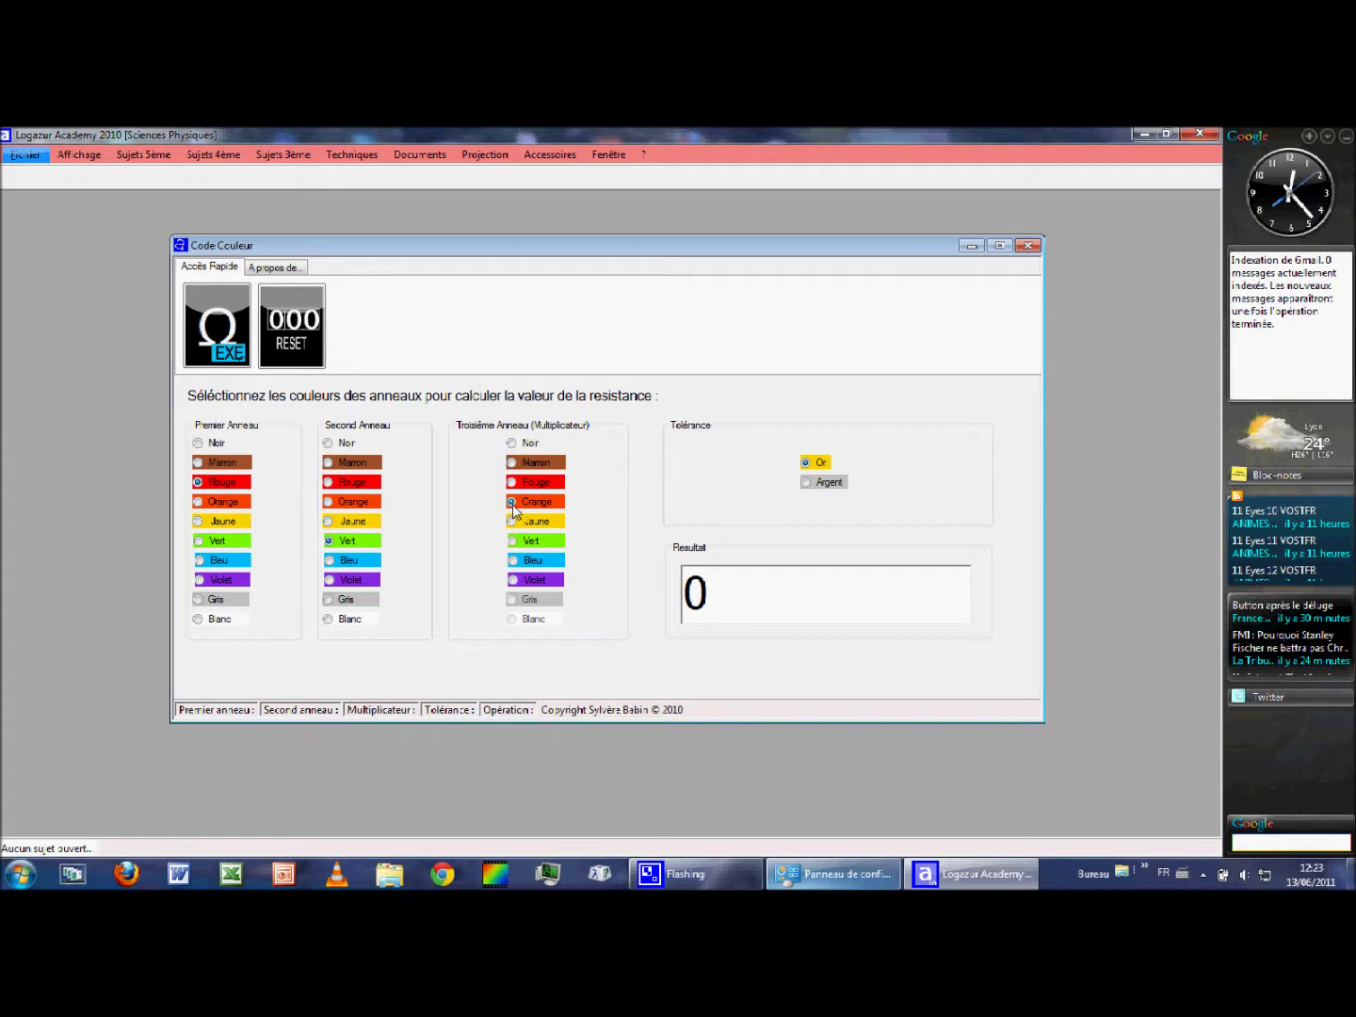
{"action": "left_click", "coordinate": [826, 482]}
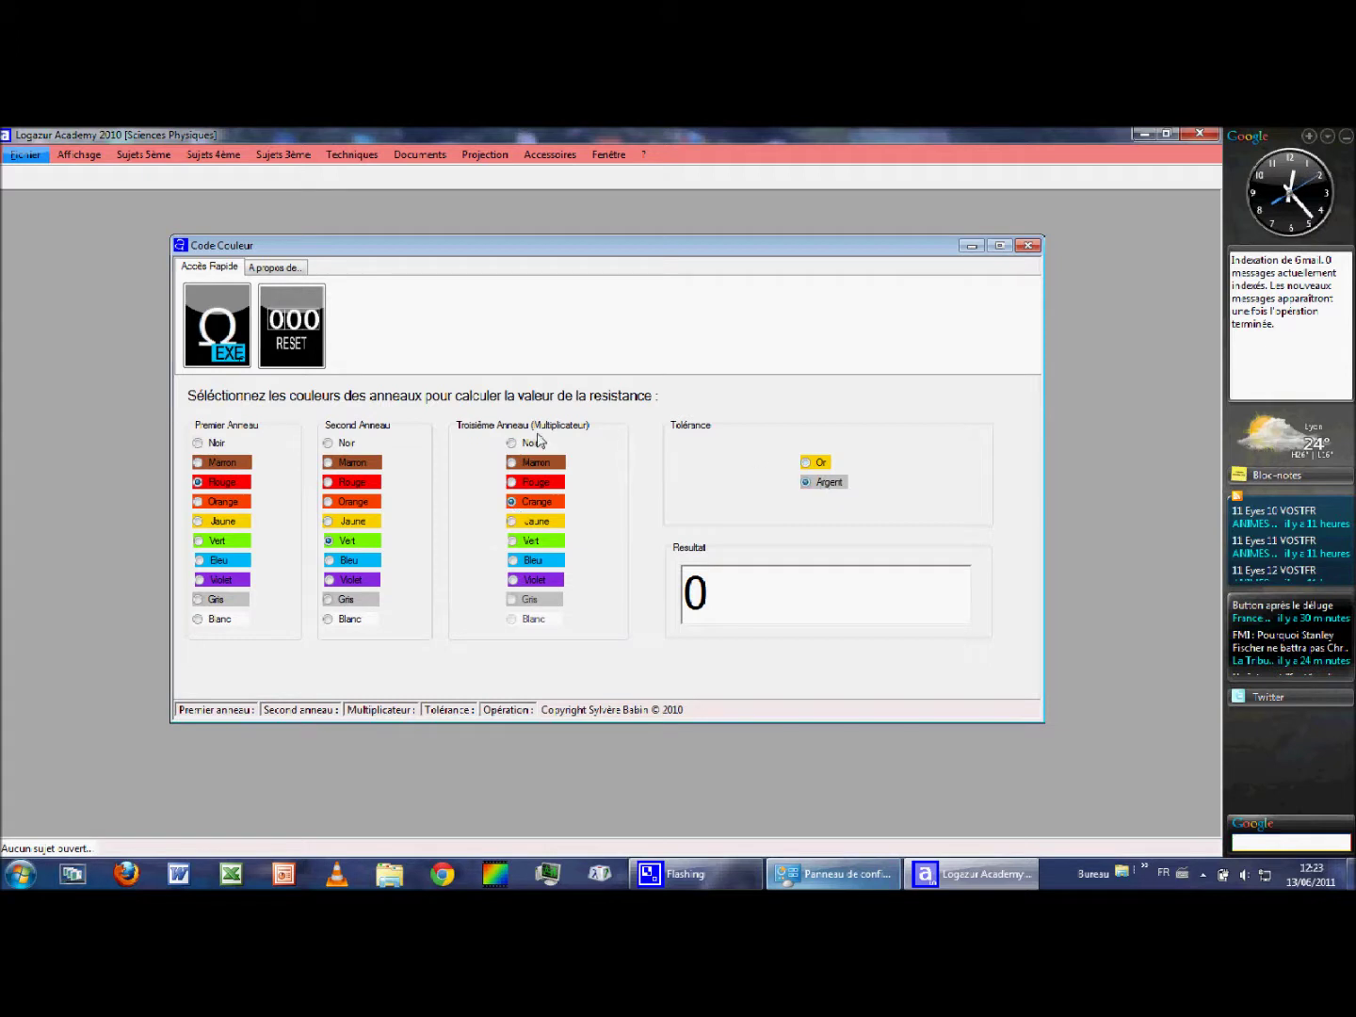
{"action": "left_click", "coordinate": [210, 322]}
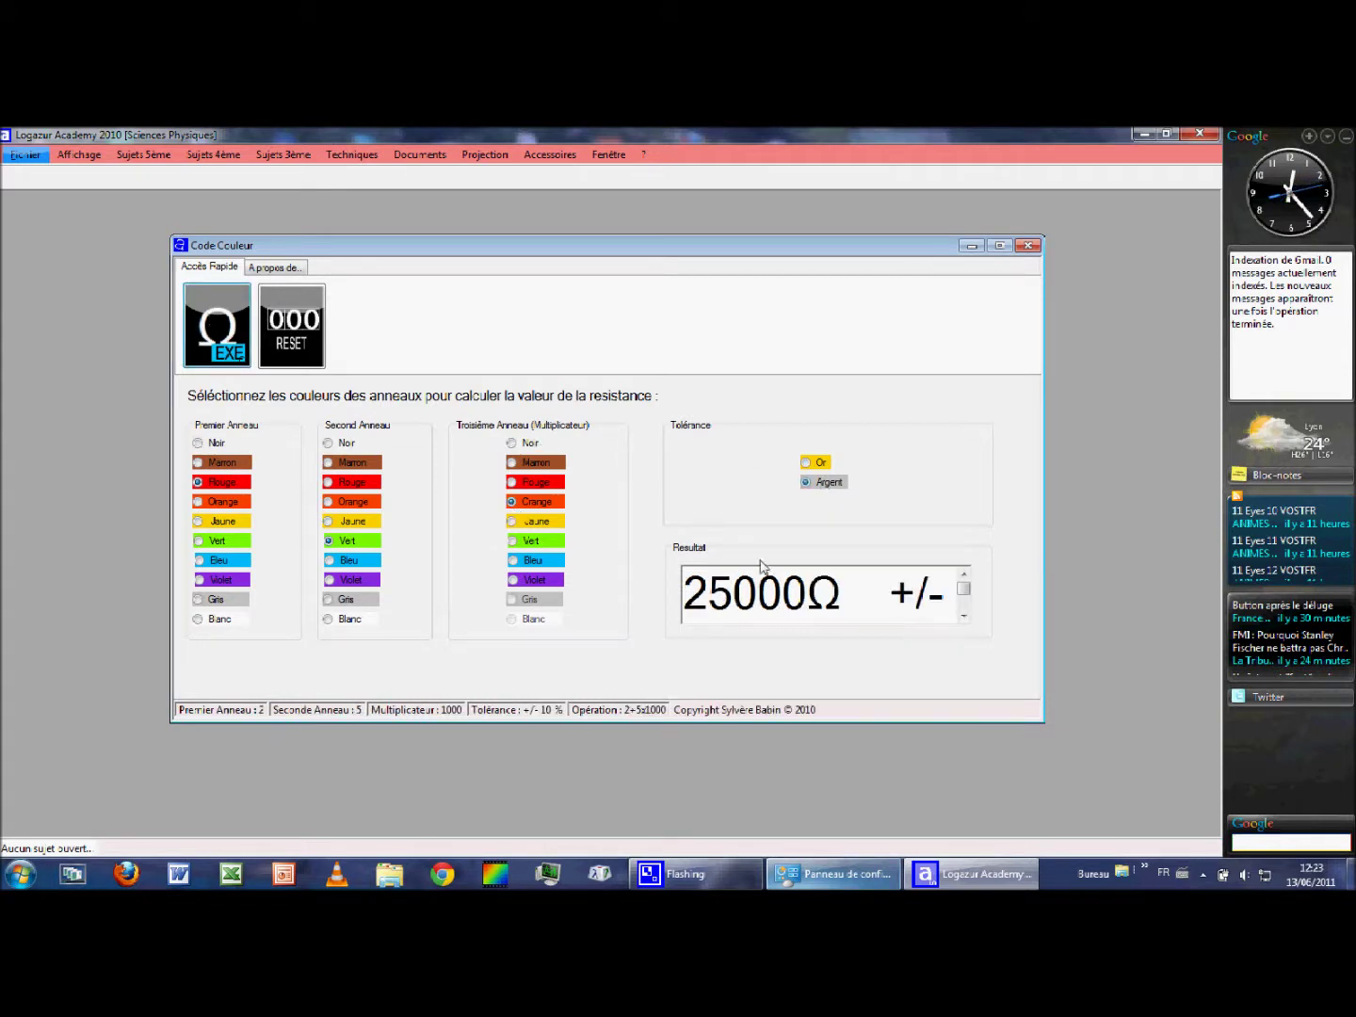
{"action": "left_click_drag", "start_coordinate": [962, 590], "coordinate": [962, 603]}
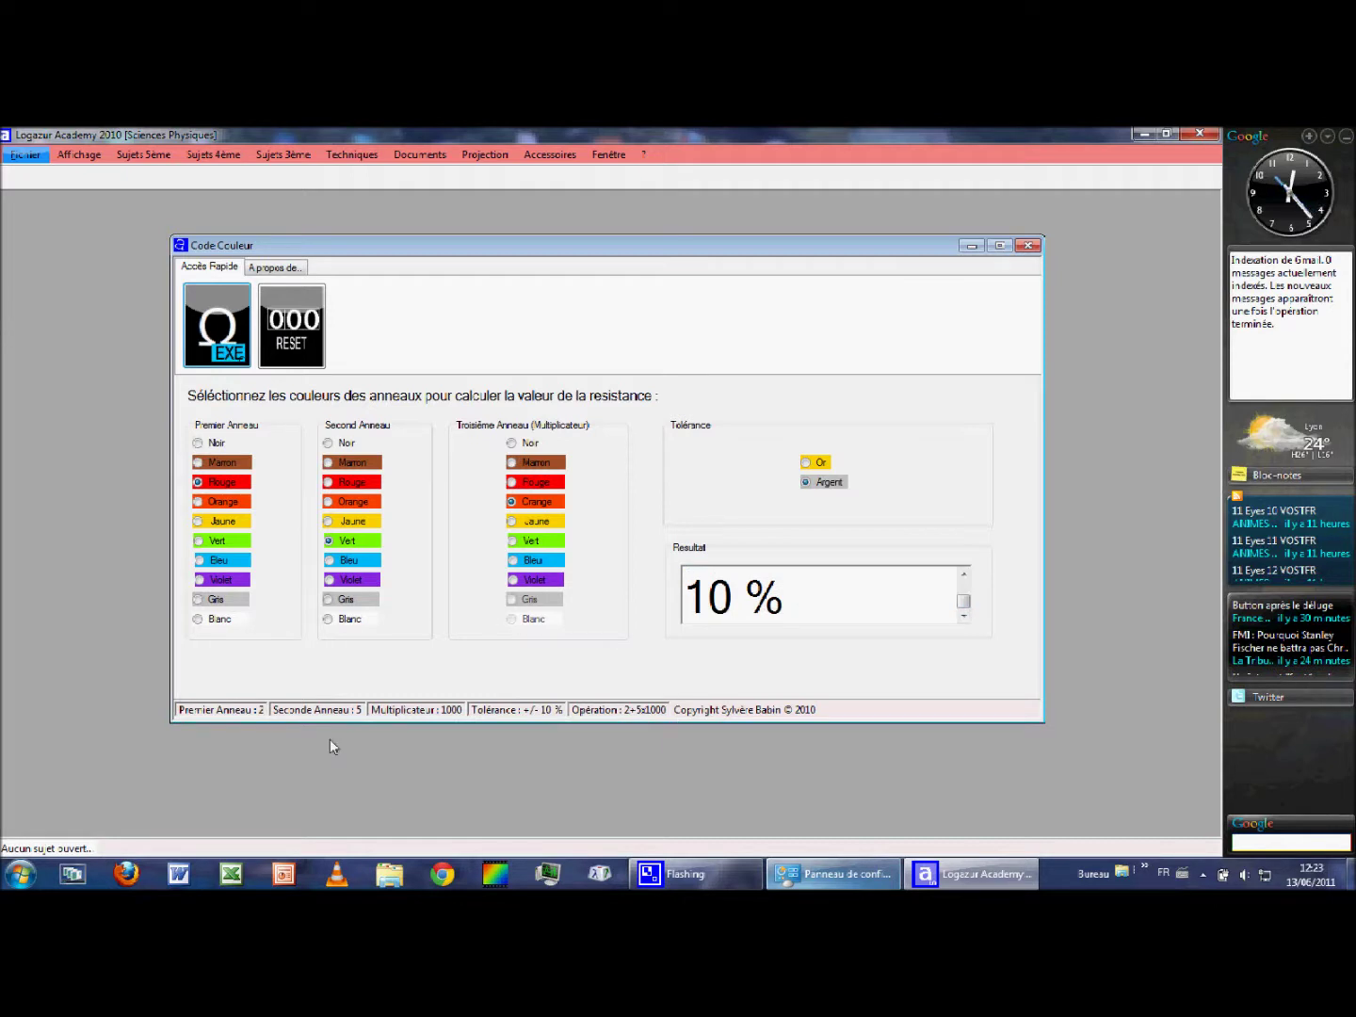
- Close the colour code calculator and open the Podium de la loi d'Ohm, placing its window mid-workspace
{"action": "left_click", "coordinate": [1028, 245]}
{"action": "left_click", "coordinate": [352, 156]}
{"action": "mouse_move", "coordinate": [396, 192]}
{"action": "left_click", "coordinate": [499, 194]}
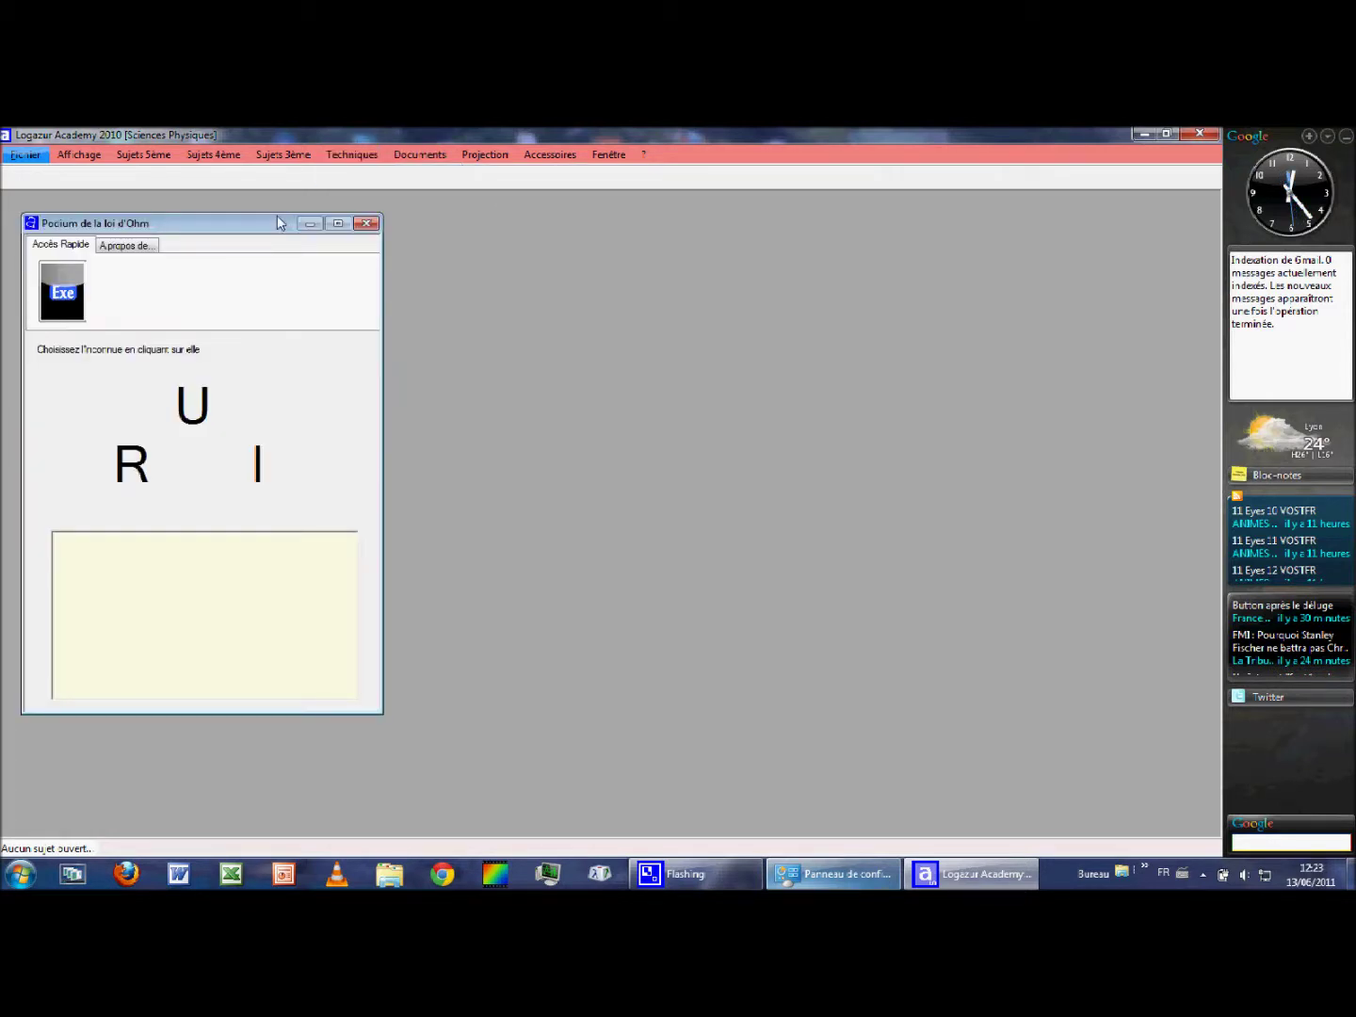
{"action": "left_click_drag", "start_coordinate": [277, 224], "coordinate": [641, 279]}
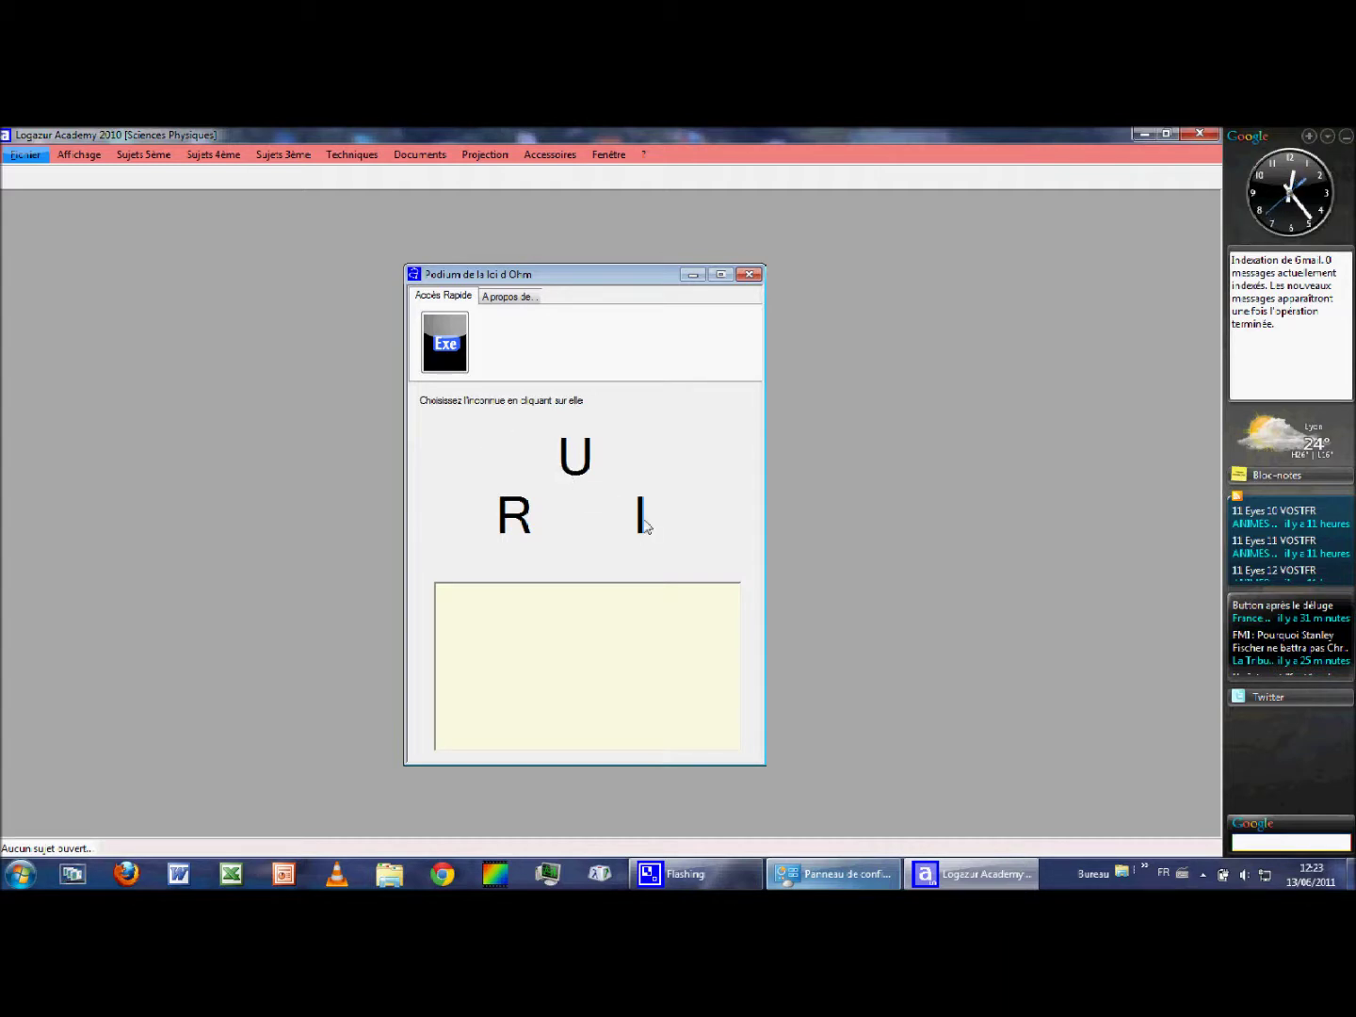
- Calculate the unknown R with Ohm's law using U = 3,5 and I = 0,350, and review the worked formula
{"action": "left_click", "coordinate": [517, 523]}
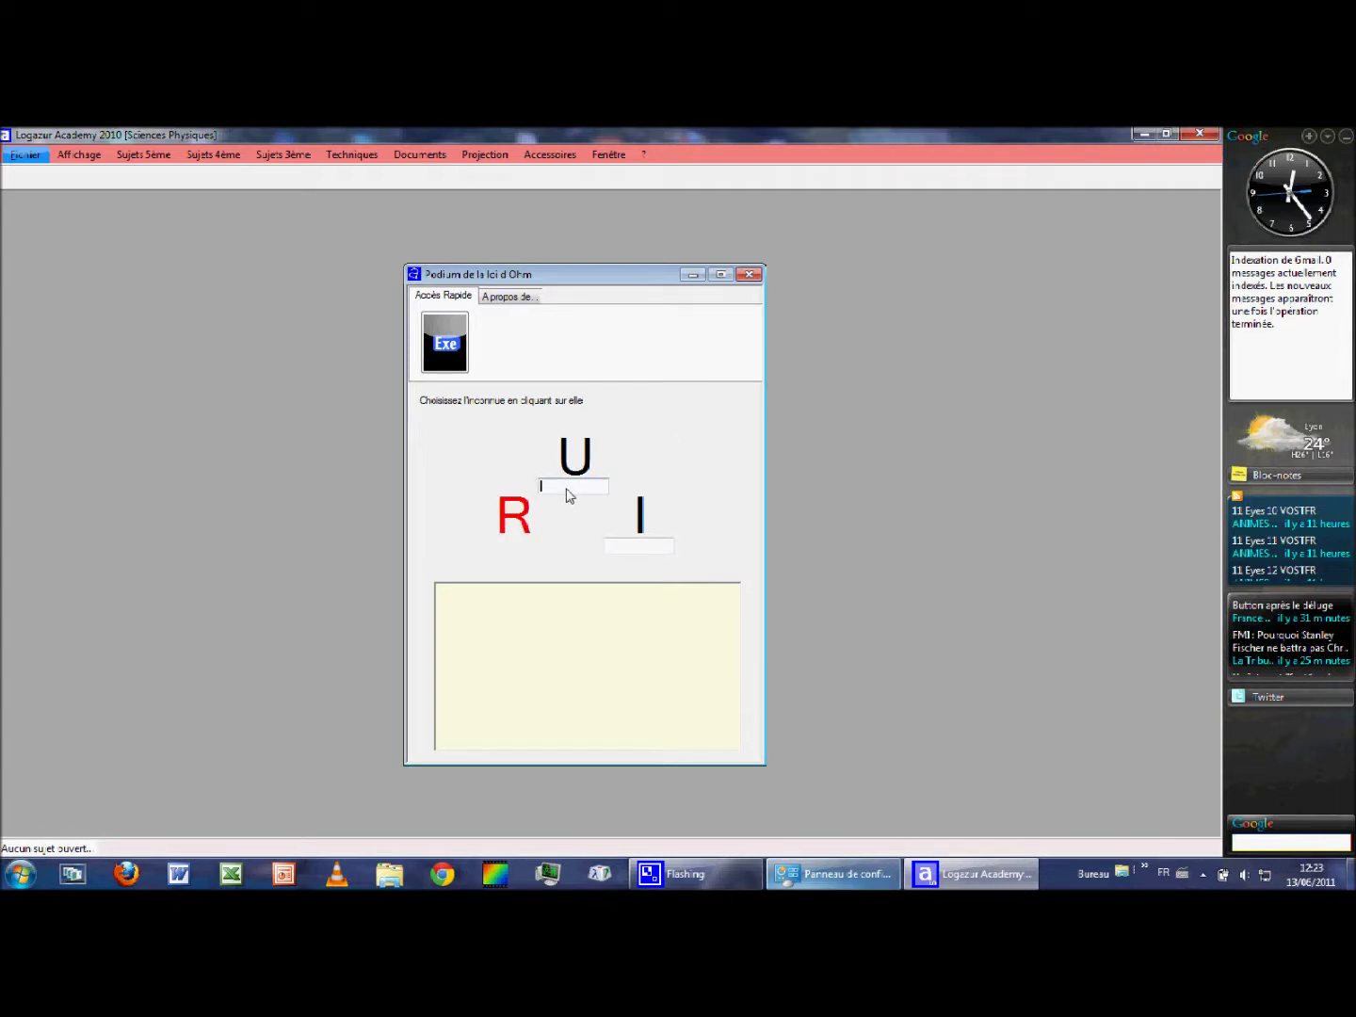
{"action": "left_click", "coordinate": [567, 489]}
{"action": "type", "text": "3,5"}
{"action": "left_click", "coordinate": [629, 548]}
{"action": "type", "text": "0,350"}
{"action": "left_click", "coordinate": [639, 655]}
{"action": "left_click", "coordinate": [455, 350]}
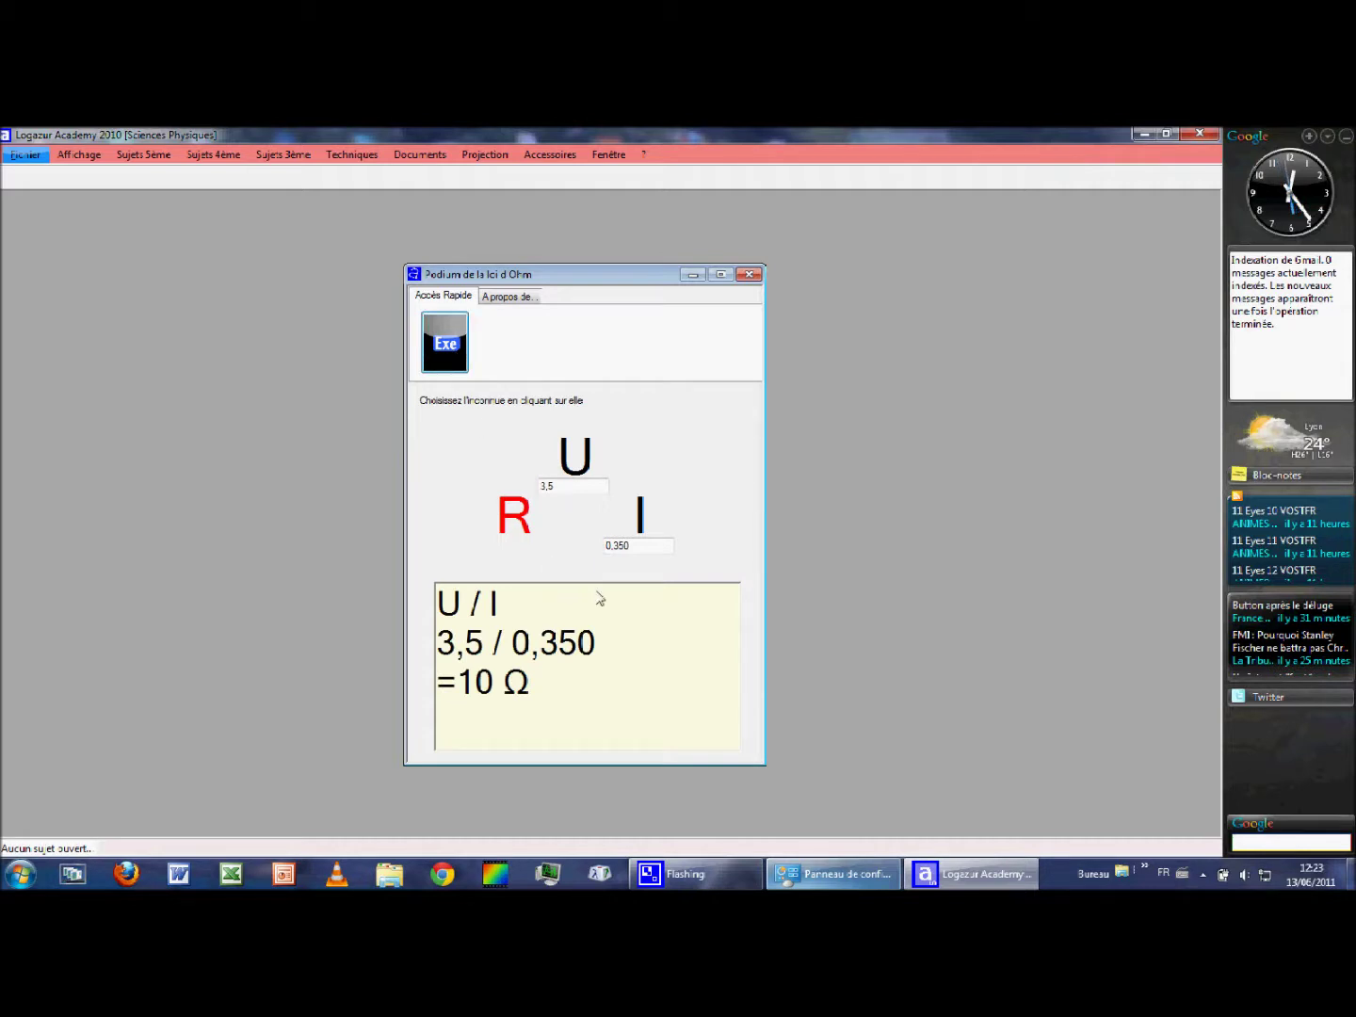
{"action": "left_click_drag", "start_coordinate": [463, 601], "coordinate": [428, 676]}
{"action": "left_click_drag", "start_coordinate": [524, 690], "coordinate": [466, 703]}
{"action": "left_click", "coordinate": [465, 700]}
- Close the Ohm's law podium and open the 4ème electricity subject La puissance des multiprises, moving its window up
{"action": "left_click", "coordinate": [751, 274]}
{"action": "left_click", "coordinate": [209, 155]}
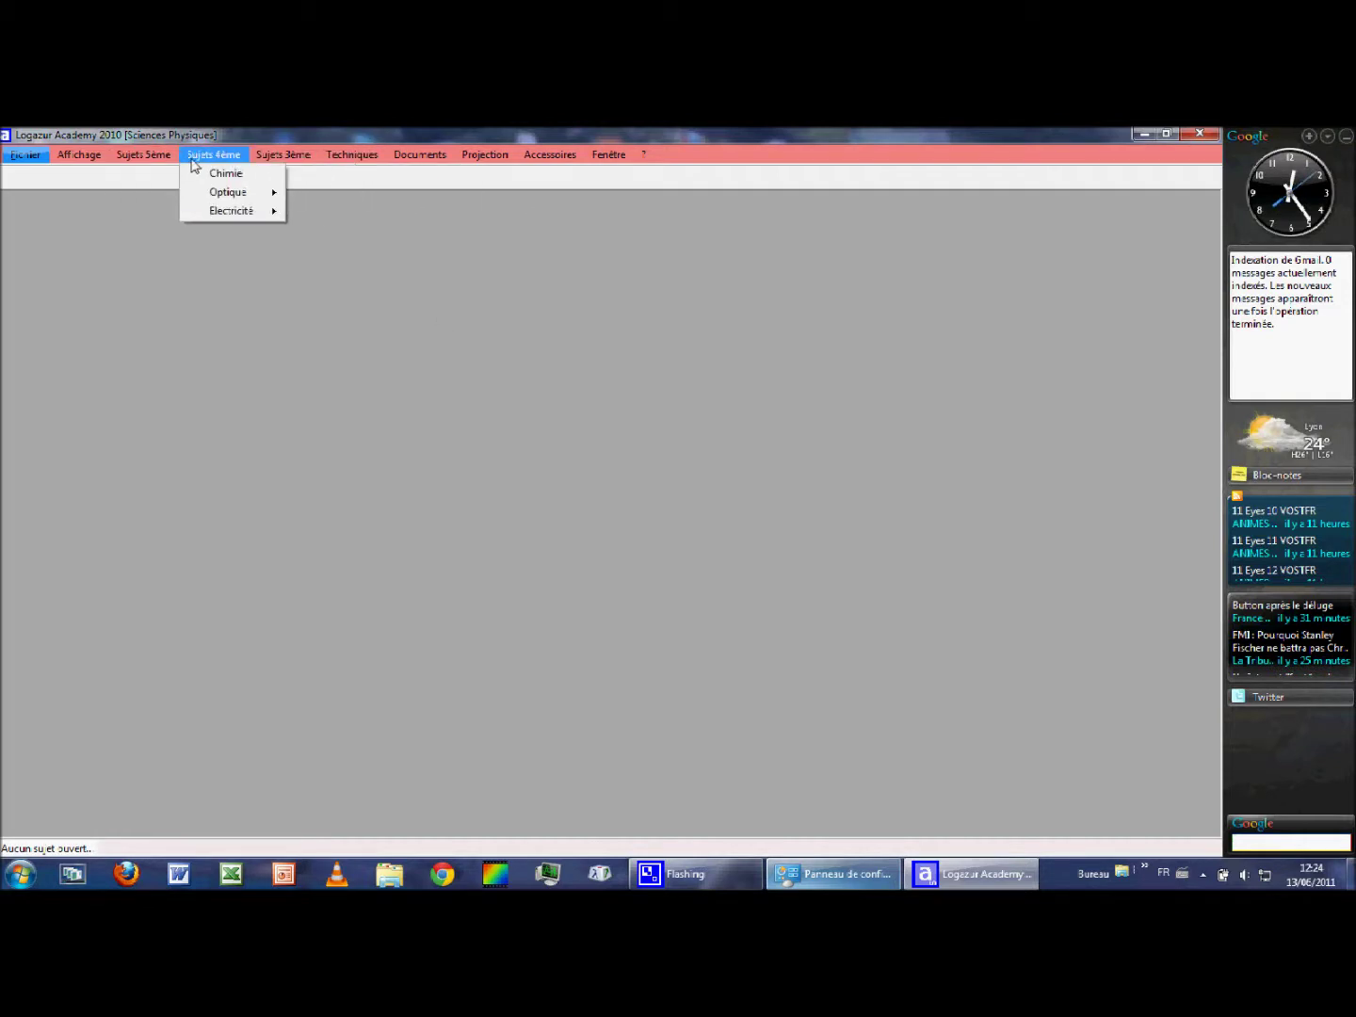
{"action": "mouse_move", "coordinate": [234, 211]}
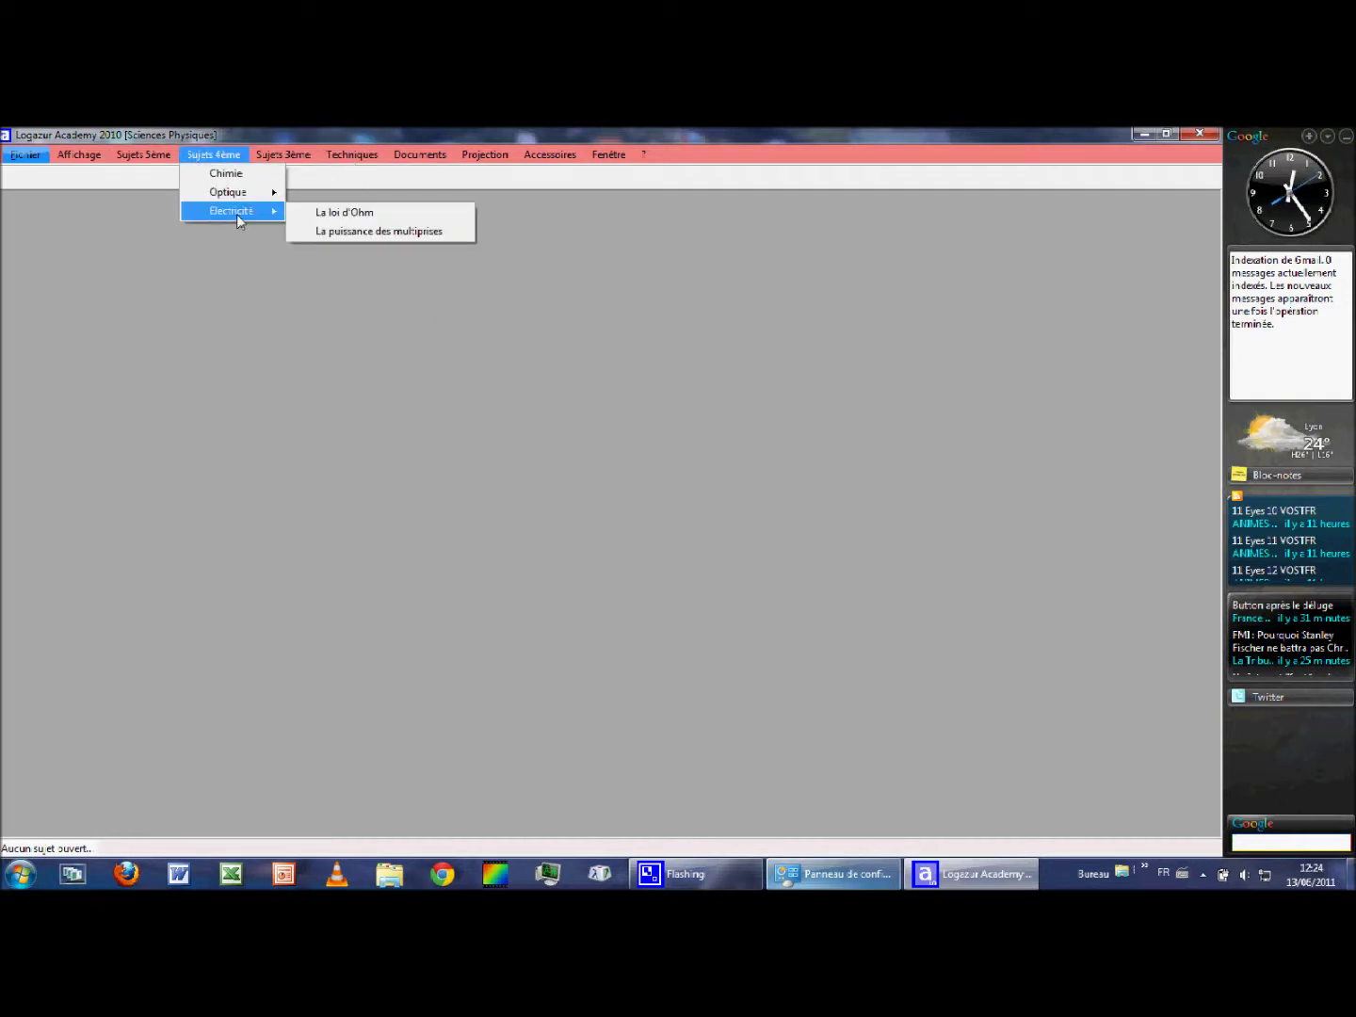
{"action": "left_click", "coordinate": [314, 233]}
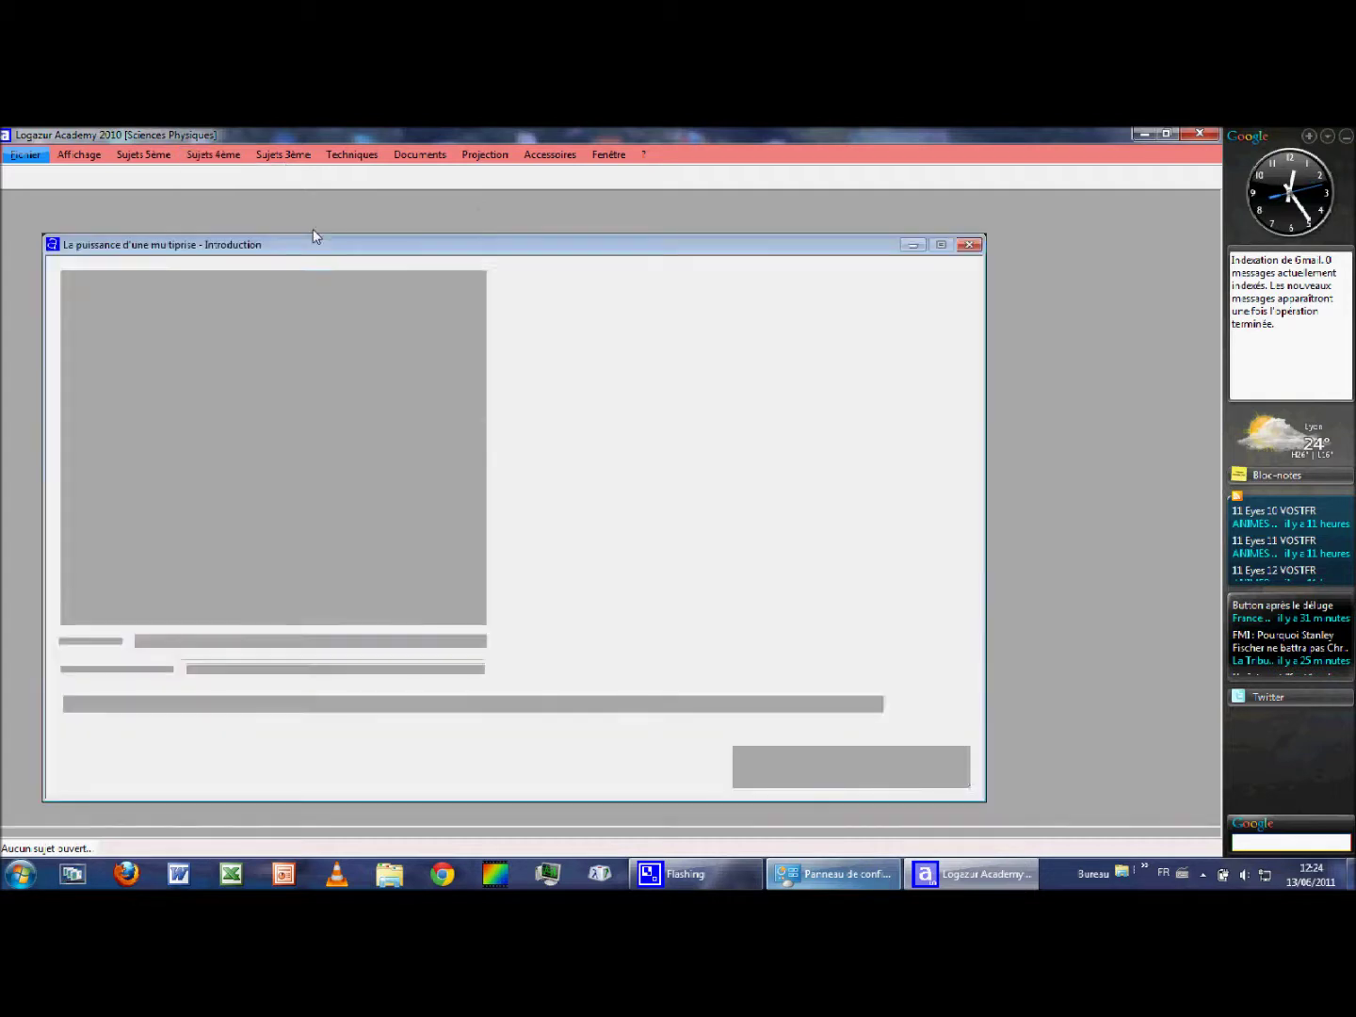
{"action": "left_click_drag", "start_coordinate": [314, 216], "coordinate": [318, 198]}
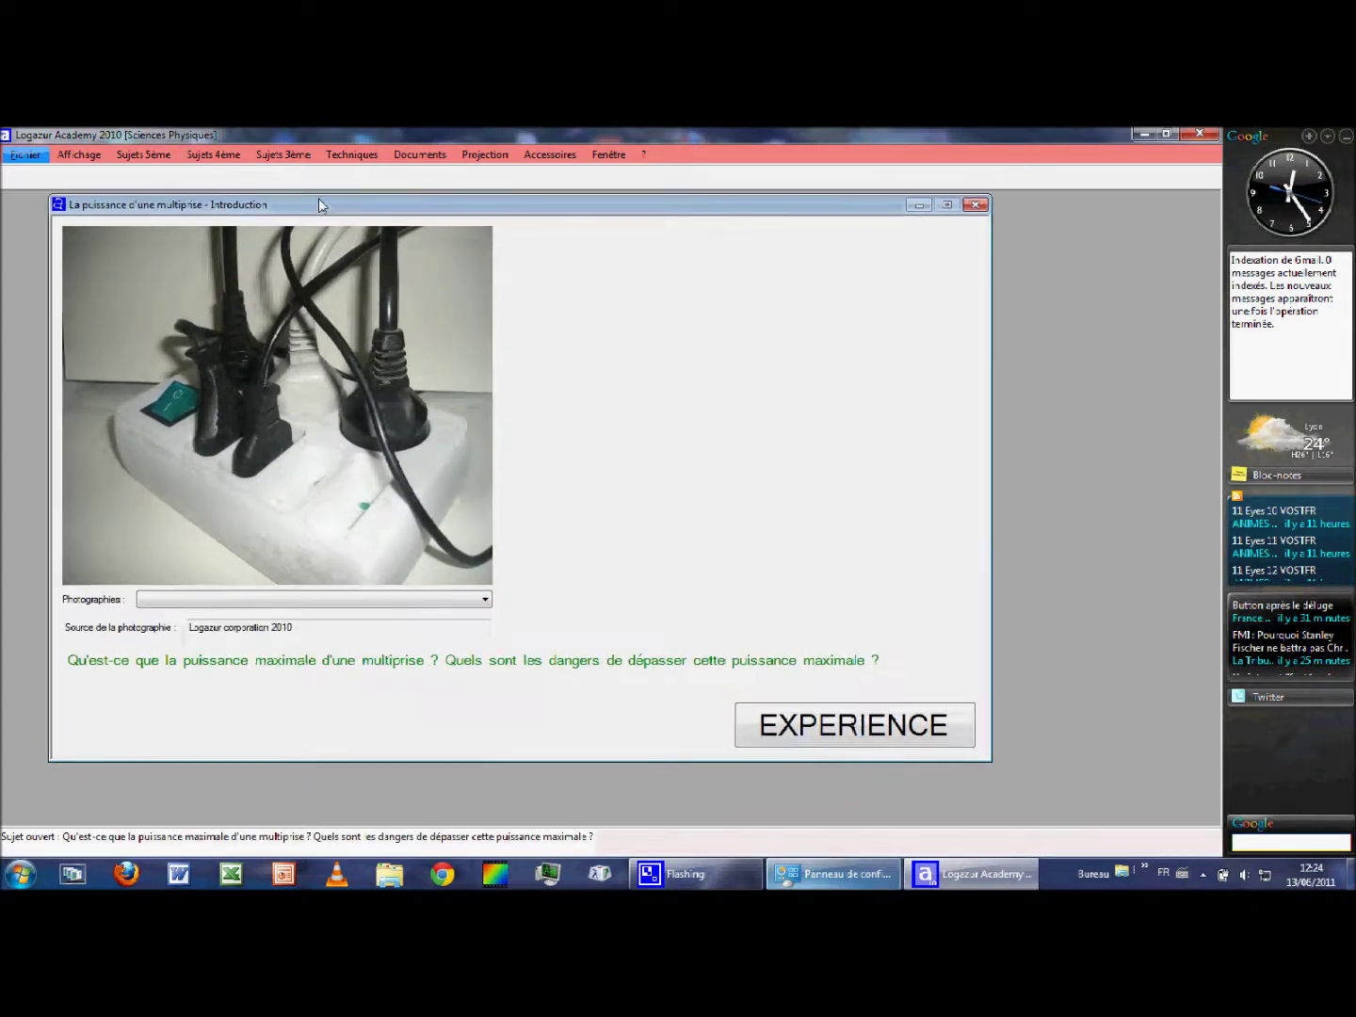
- Browse the introduction photographs Un début d'incendie and Multiprise surchargée, ending on Une multiprise
{"action": "left_click", "coordinate": [244, 600]}
{"action": "left_click", "coordinate": [237, 626]}
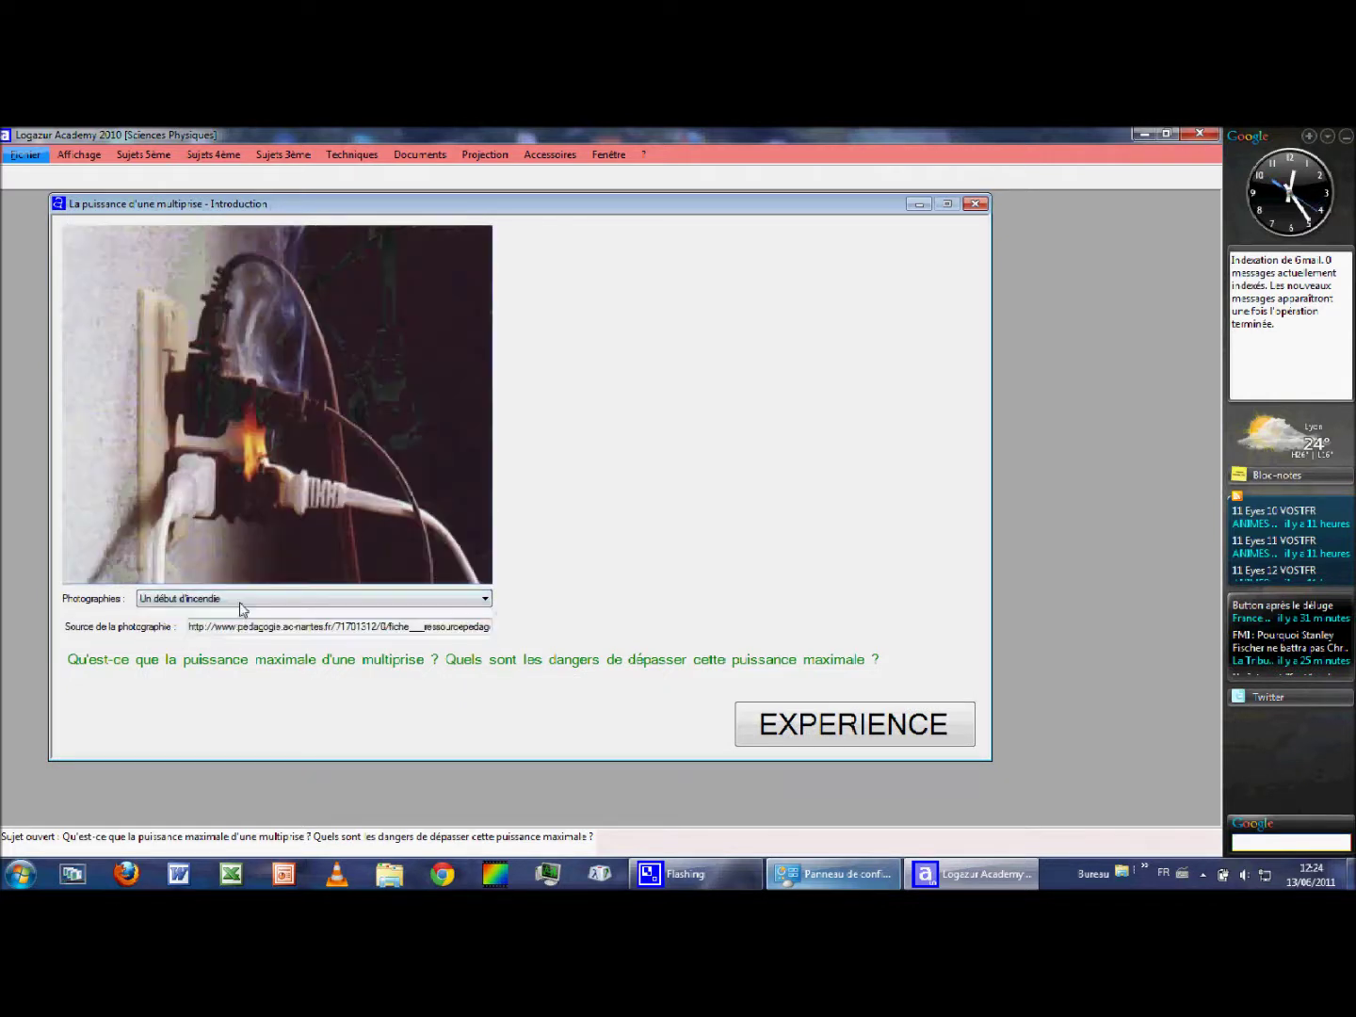
{"action": "left_click", "coordinate": [244, 599]}
{"action": "left_click", "coordinate": [247, 636]}
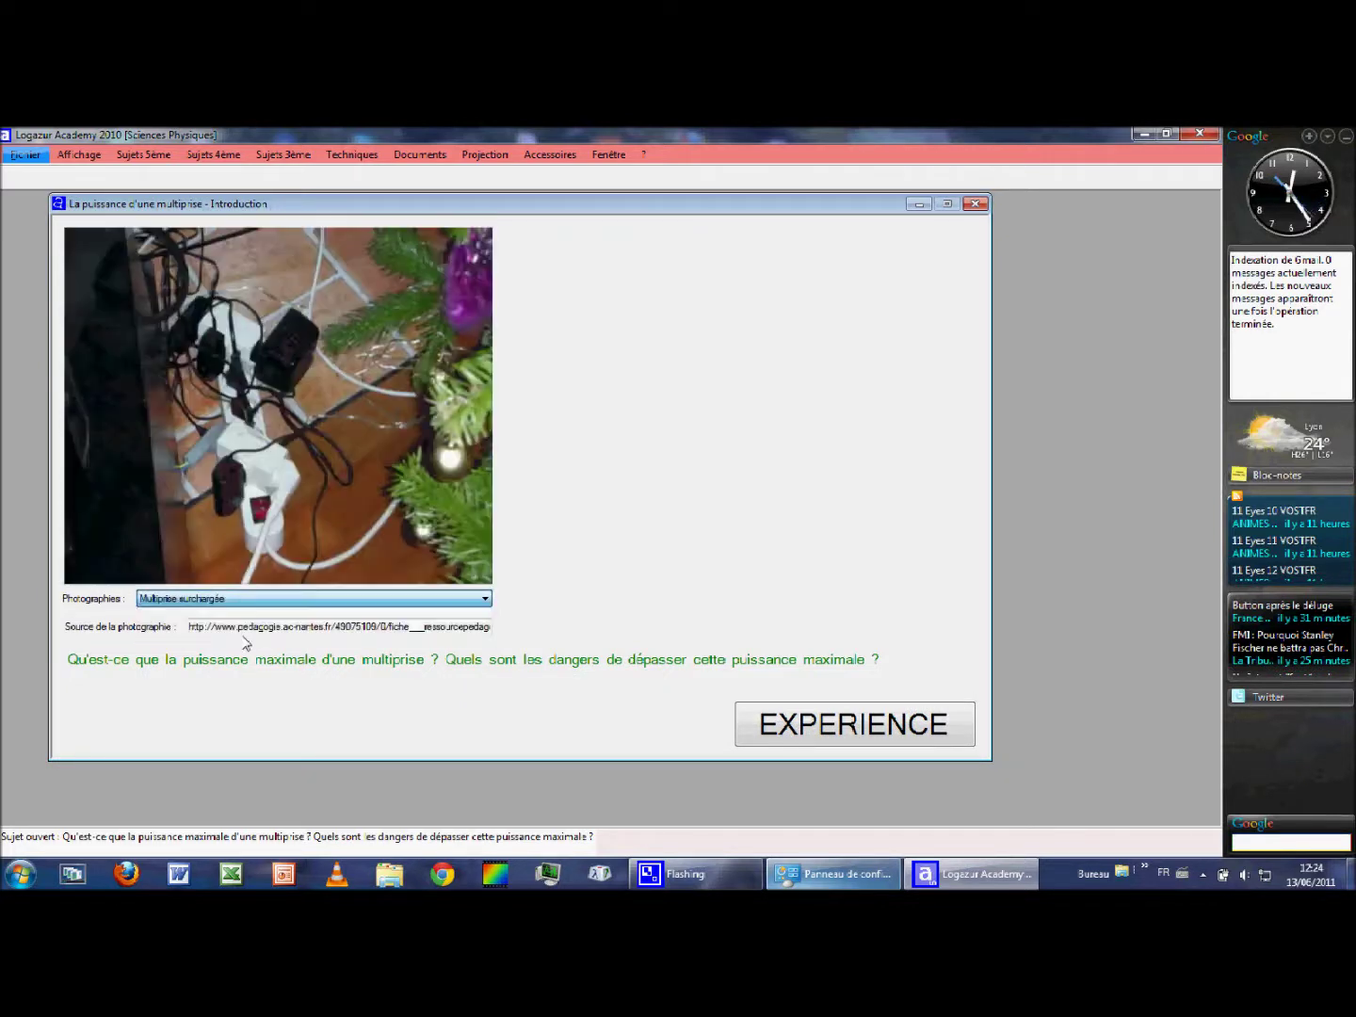
{"action": "left_click", "coordinate": [250, 609]}
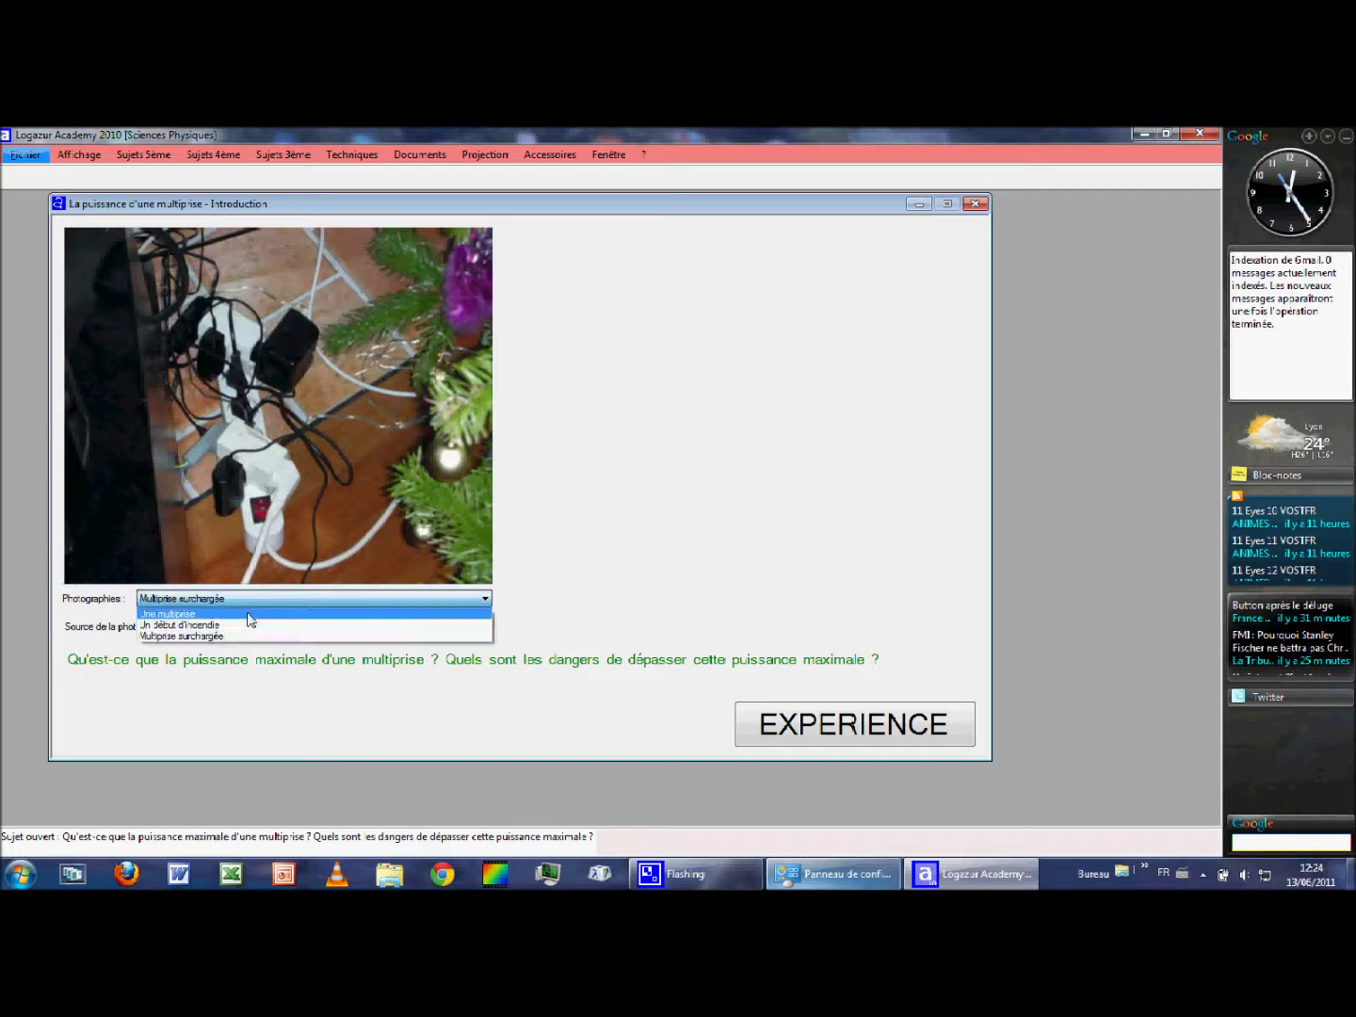
{"action": "left_click", "coordinate": [250, 625]}
{"action": "left_click", "coordinate": [253, 603]}
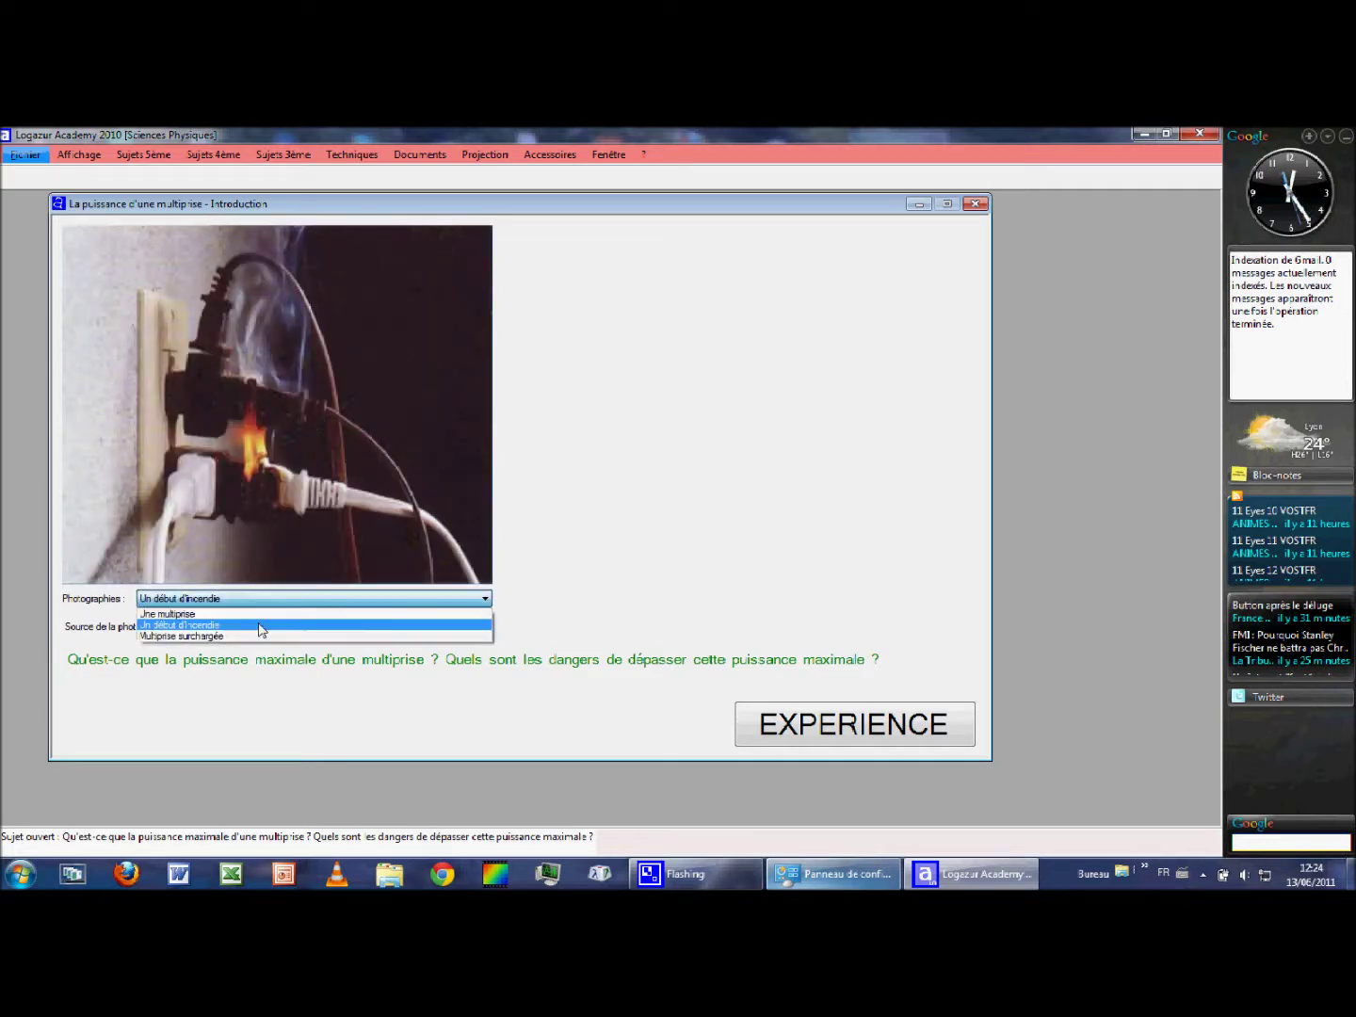
{"action": "left_click", "coordinate": [258, 614]}
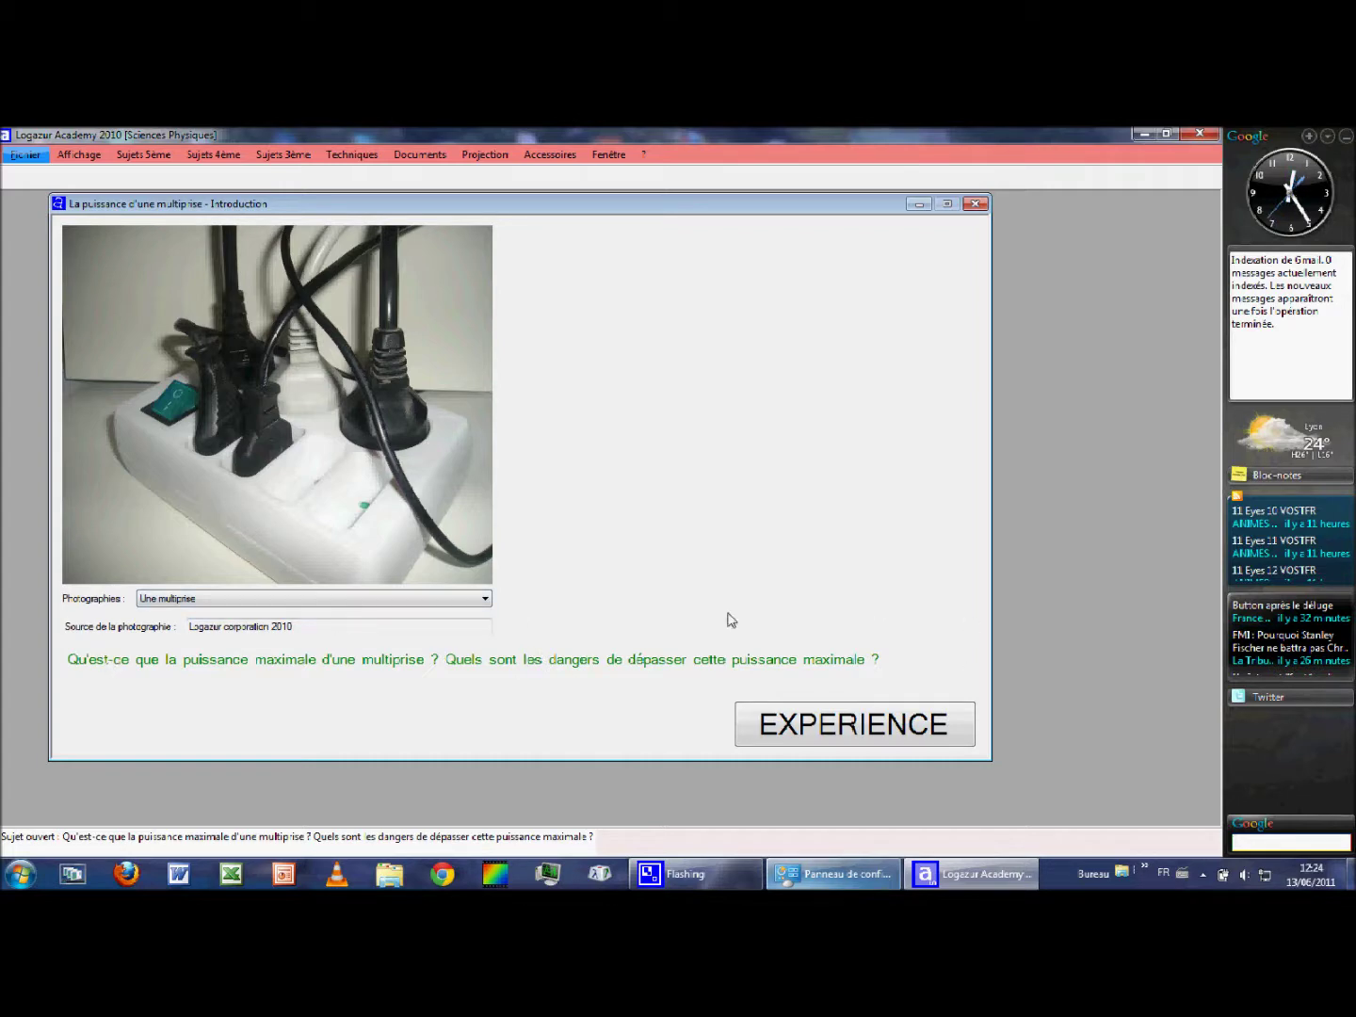
- Open the power strip experiment and assign Machine à Laver (500 W) to Prise 1 and Lampe à incandescence (60 W) to Prise 2
{"action": "left_click", "coordinate": [891, 732]}
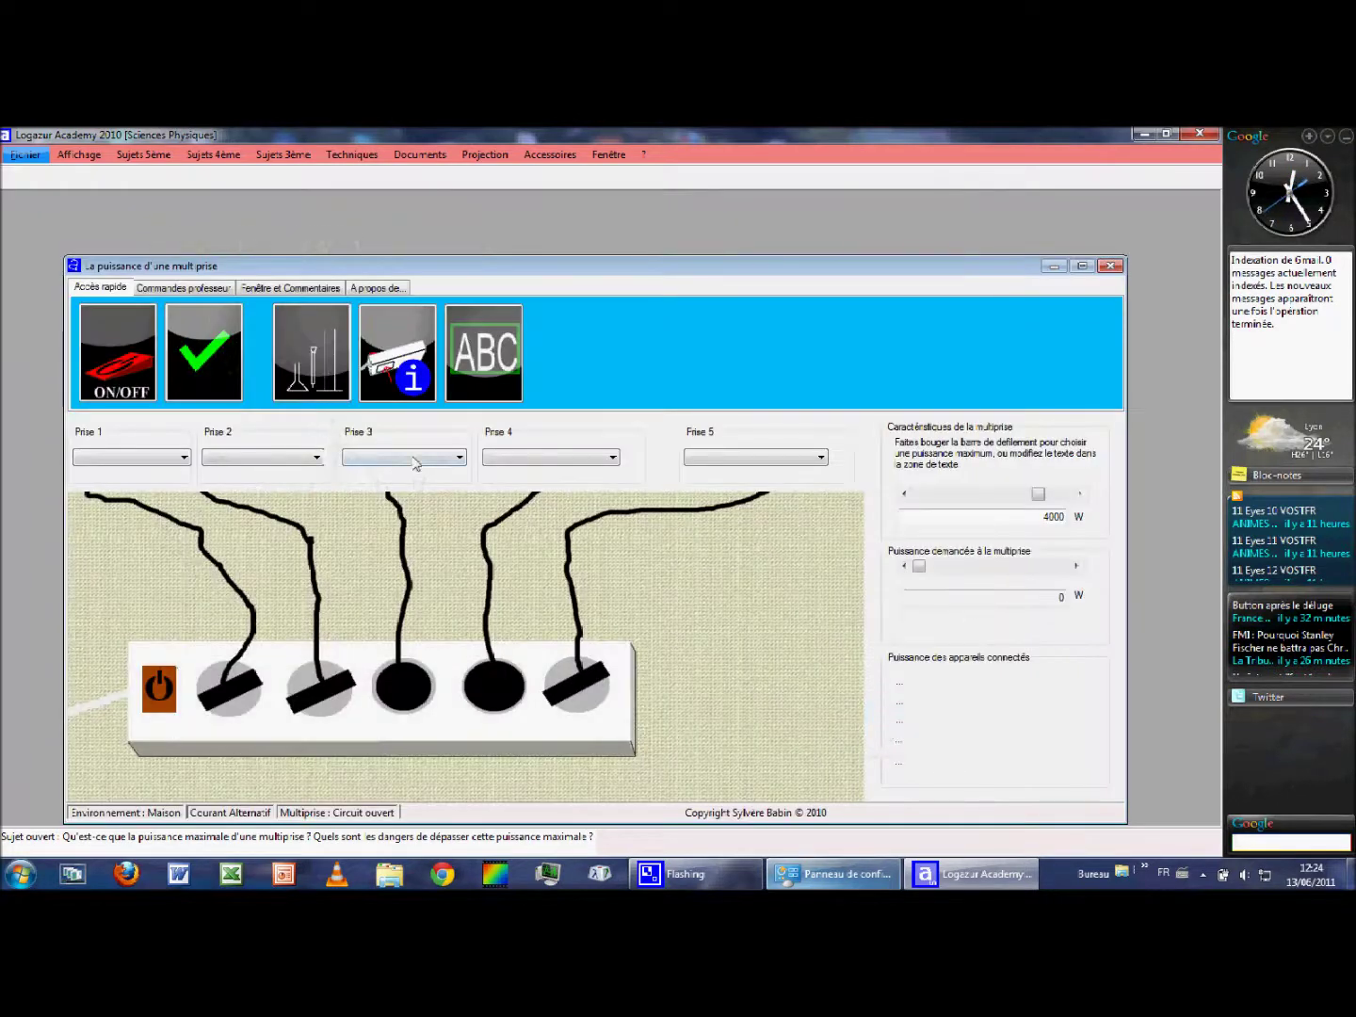
{"action": "left_click_drag", "start_coordinate": [257, 259], "coordinate": [250, 210]}
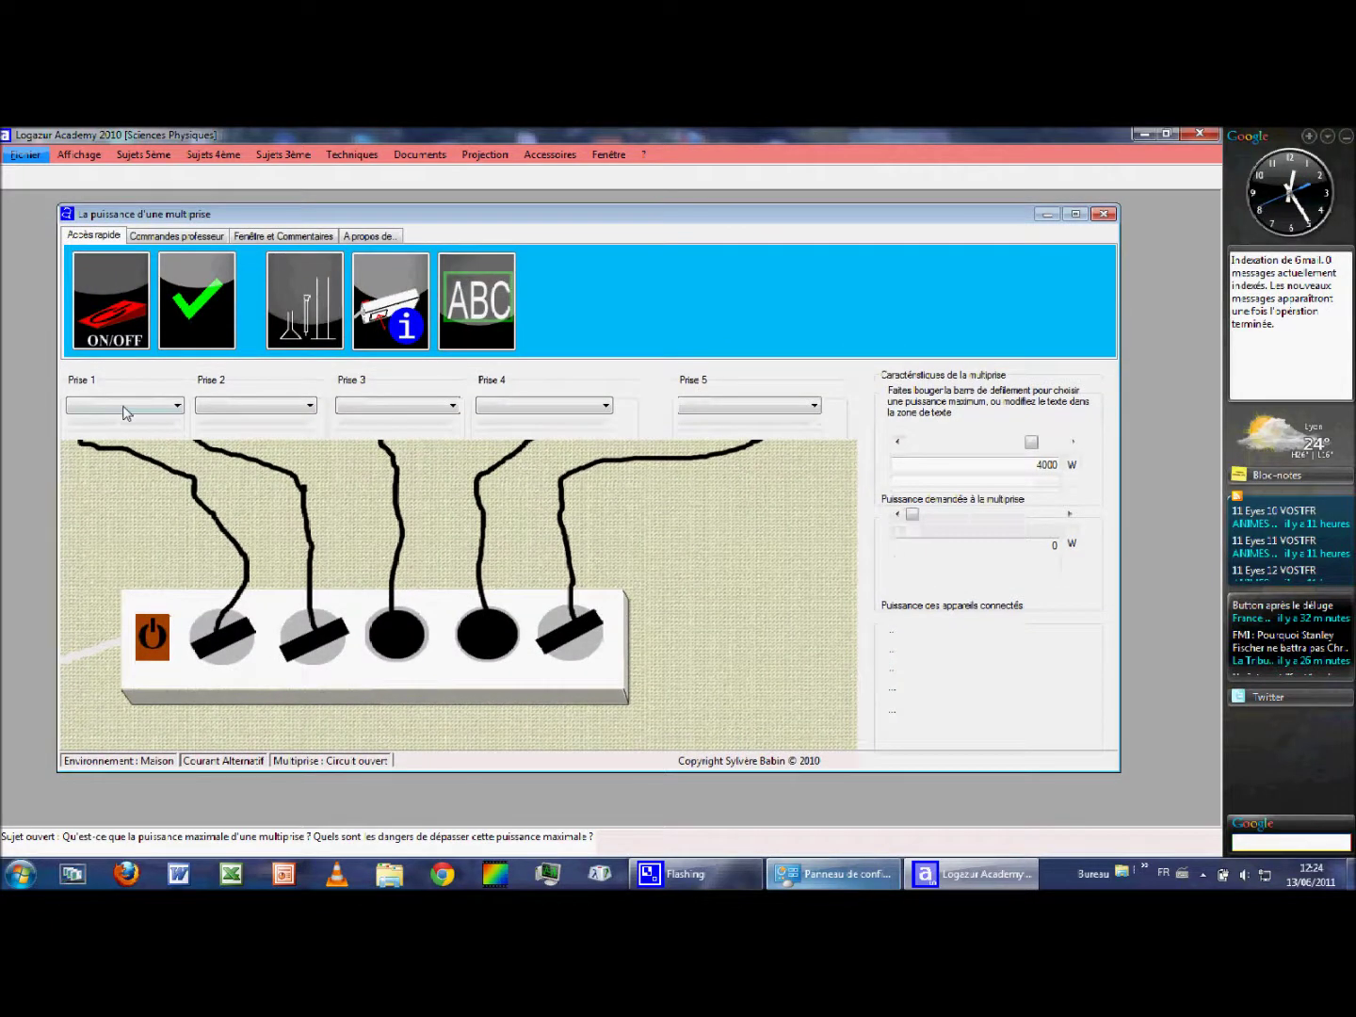
{"action": "left_click", "coordinate": [125, 407]}
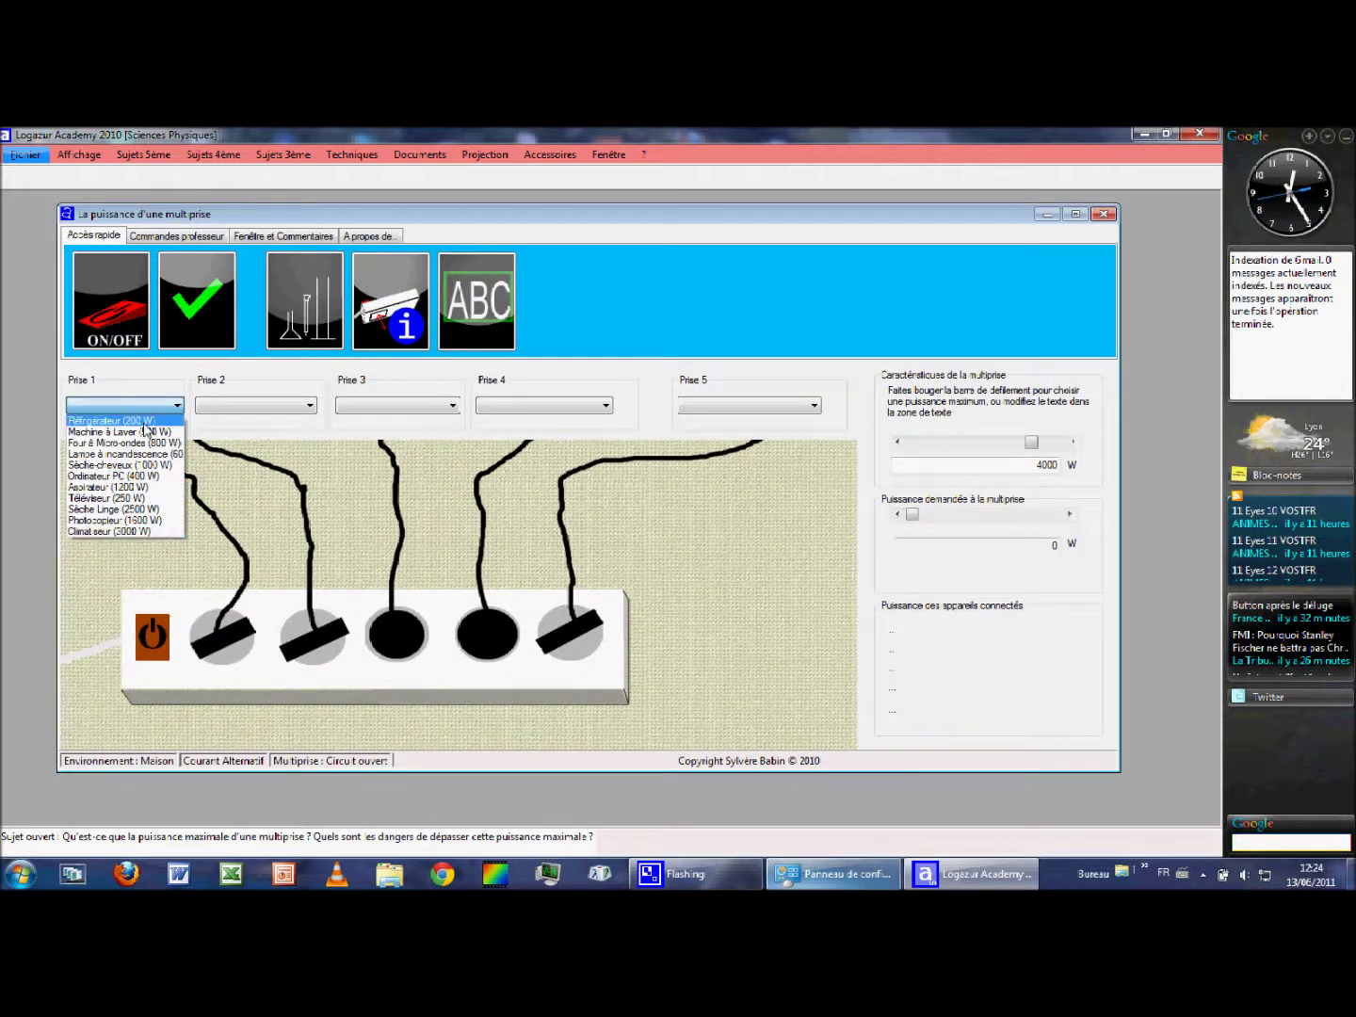
{"action": "left_click", "coordinate": [146, 433]}
{"action": "left_click", "coordinate": [204, 406]}
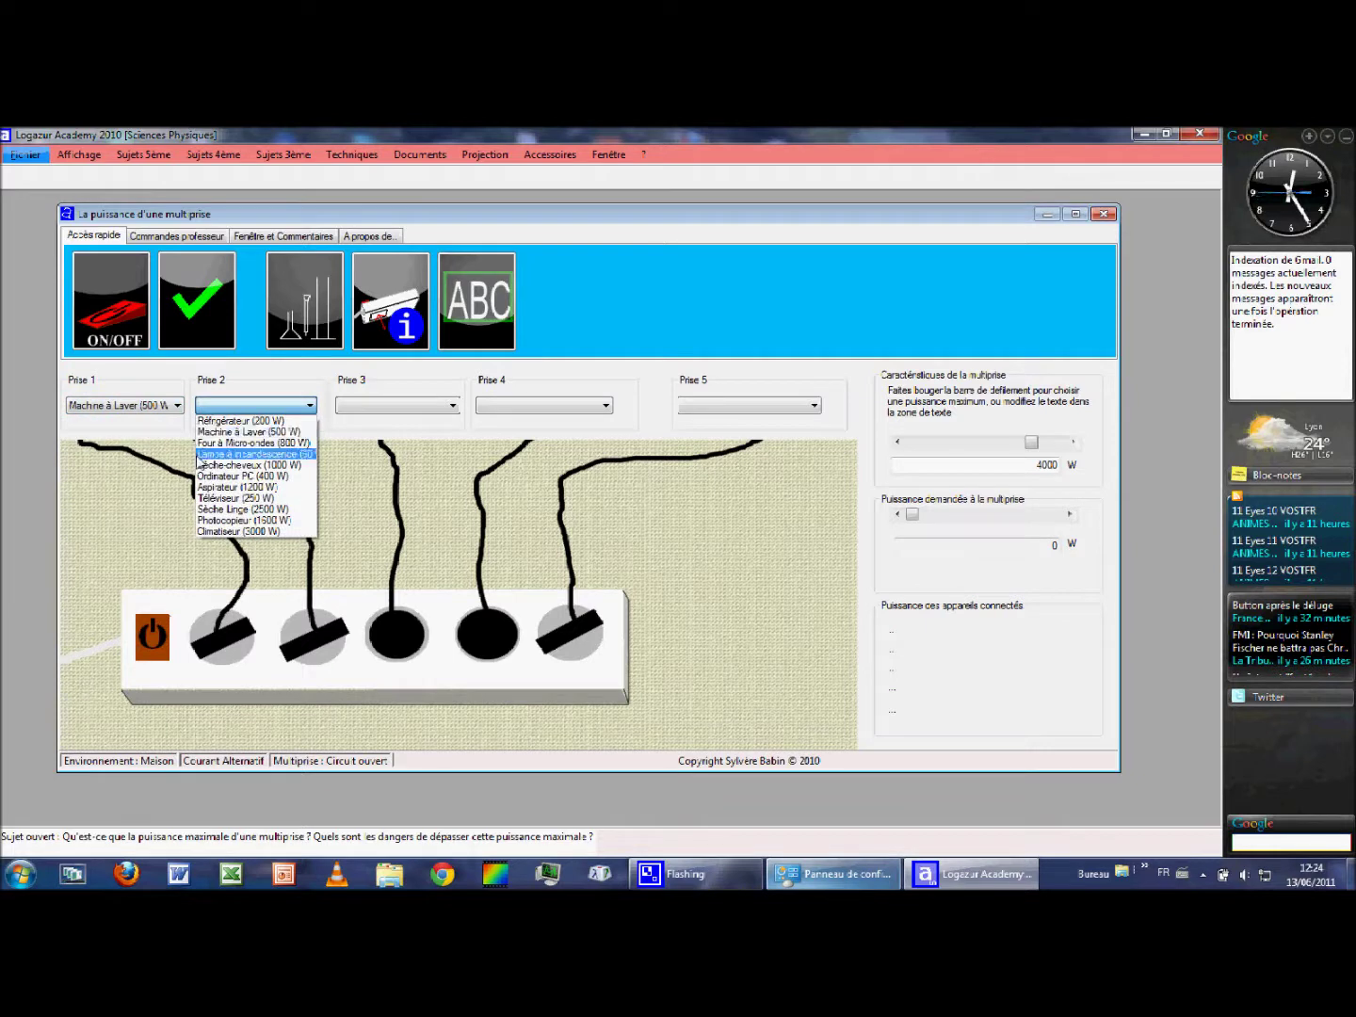
{"action": "left_click", "coordinate": [207, 454]}
- Assign Lampe à incandescence (60 W) to Prise 3, Réfrigérateur (200 W) to Prise 4 and Téléviseur (250 W) to Prise 5
{"action": "left_click", "coordinate": [339, 417]}
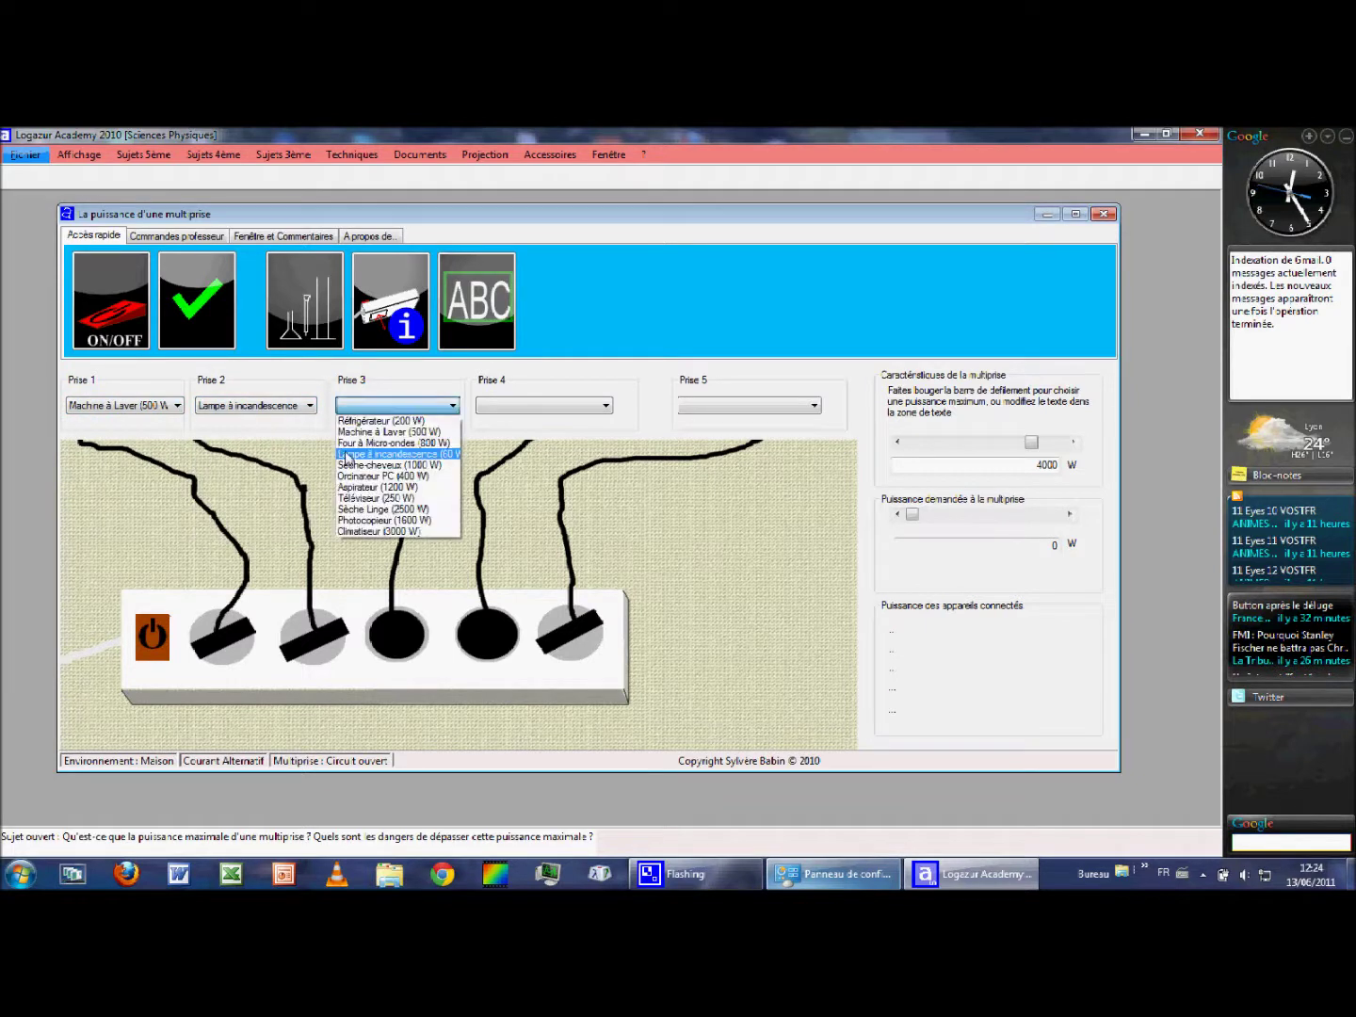
{"action": "left_click", "coordinate": [351, 453]}
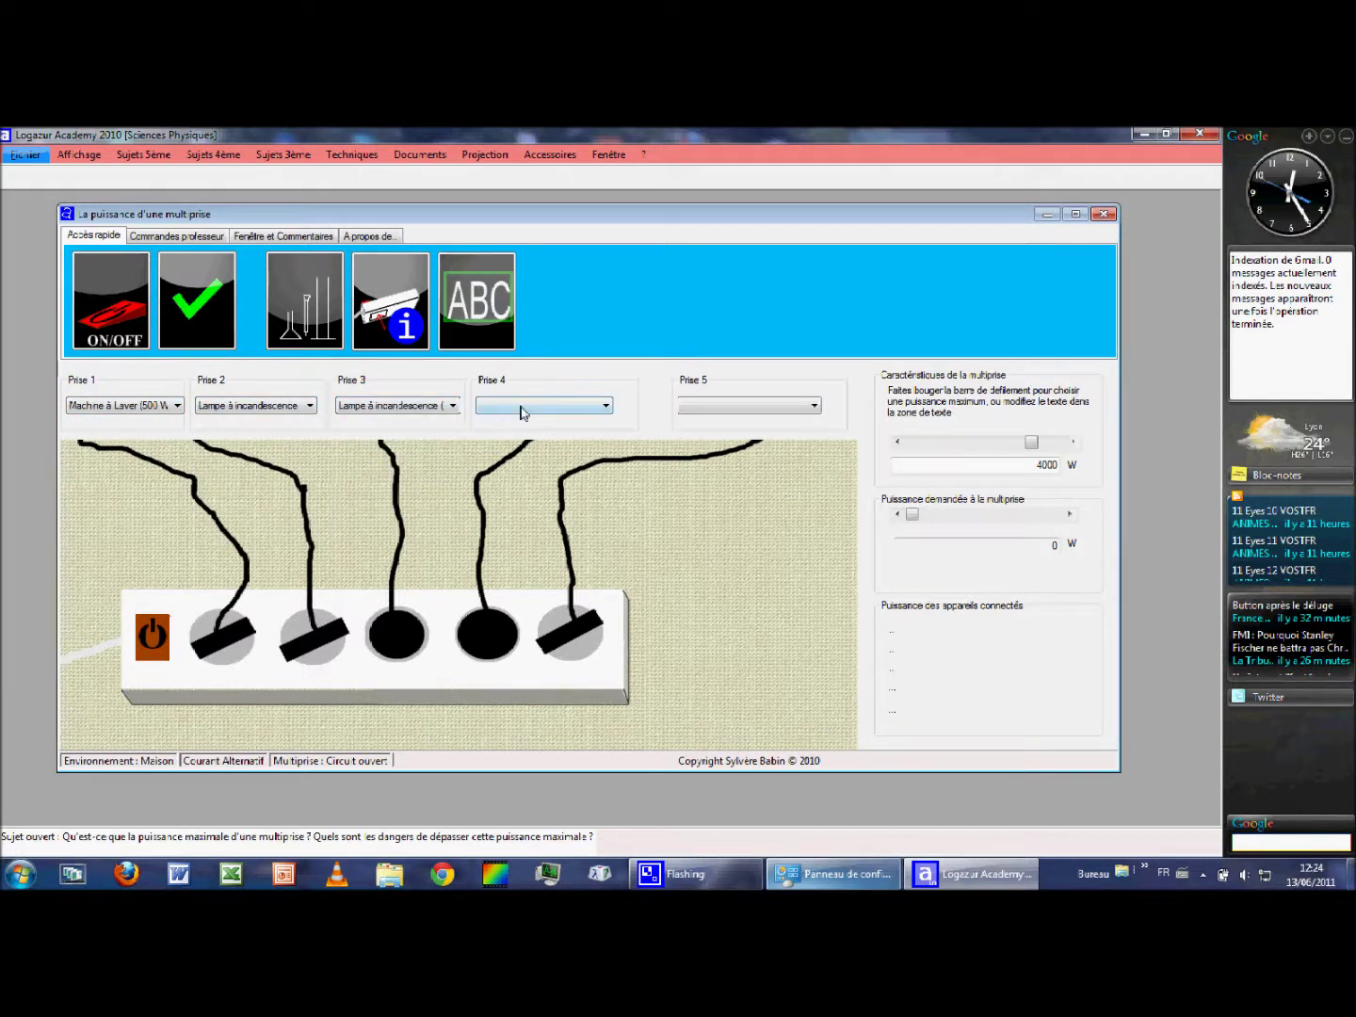
{"action": "left_click", "coordinate": [521, 409]}
{"action": "left_click", "coordinate": [523, 424]}
{"action": "left_click", "coordinate": [727, 406]}
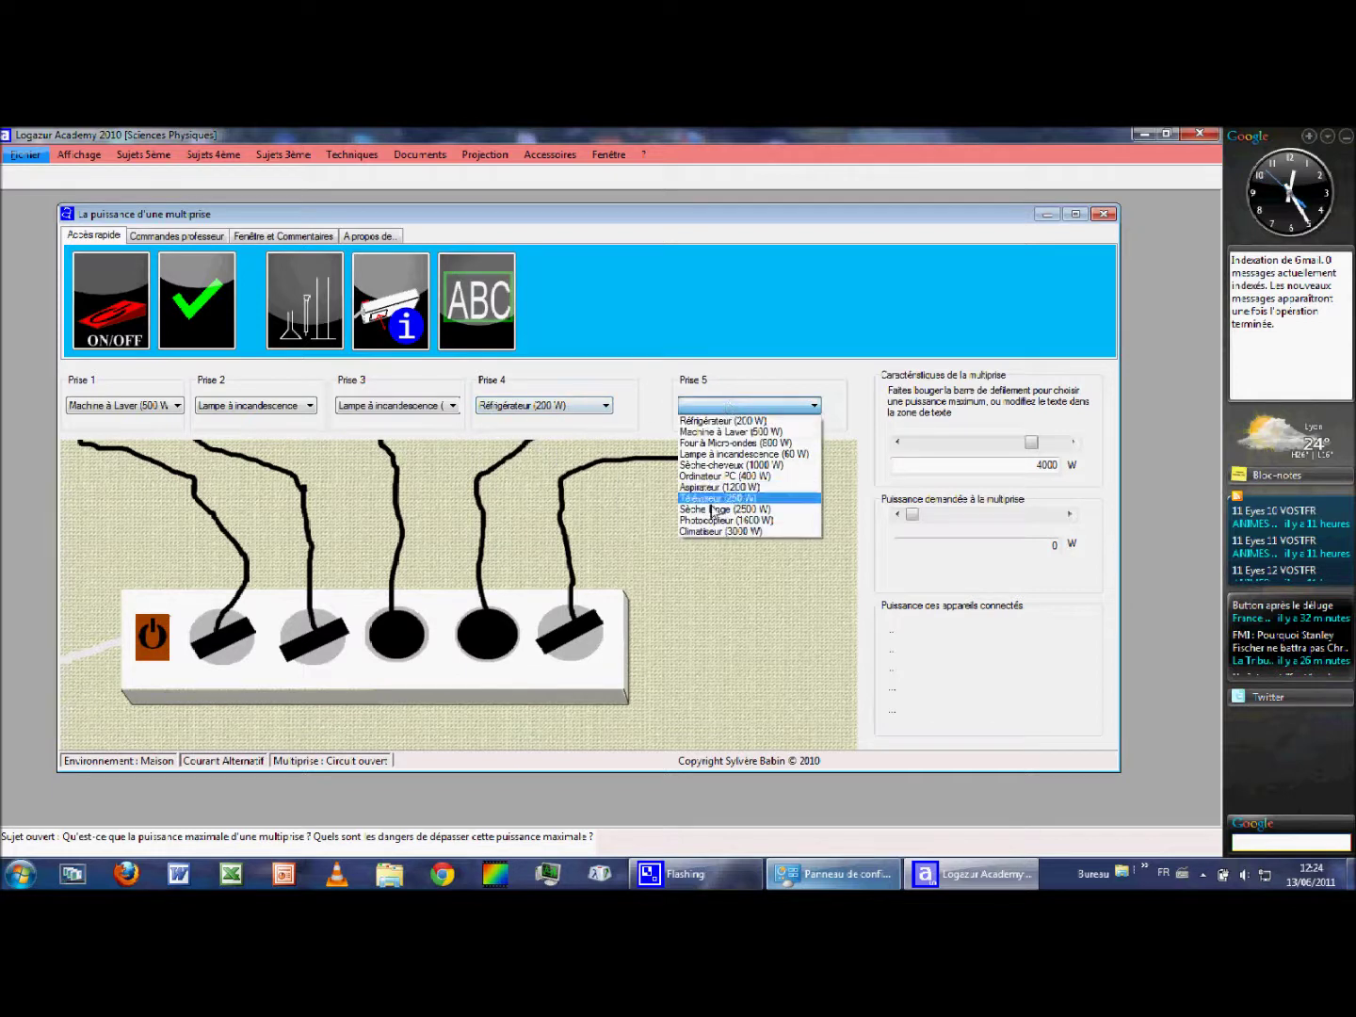
{"action": "left_click", "coordinate": [713, 499]}
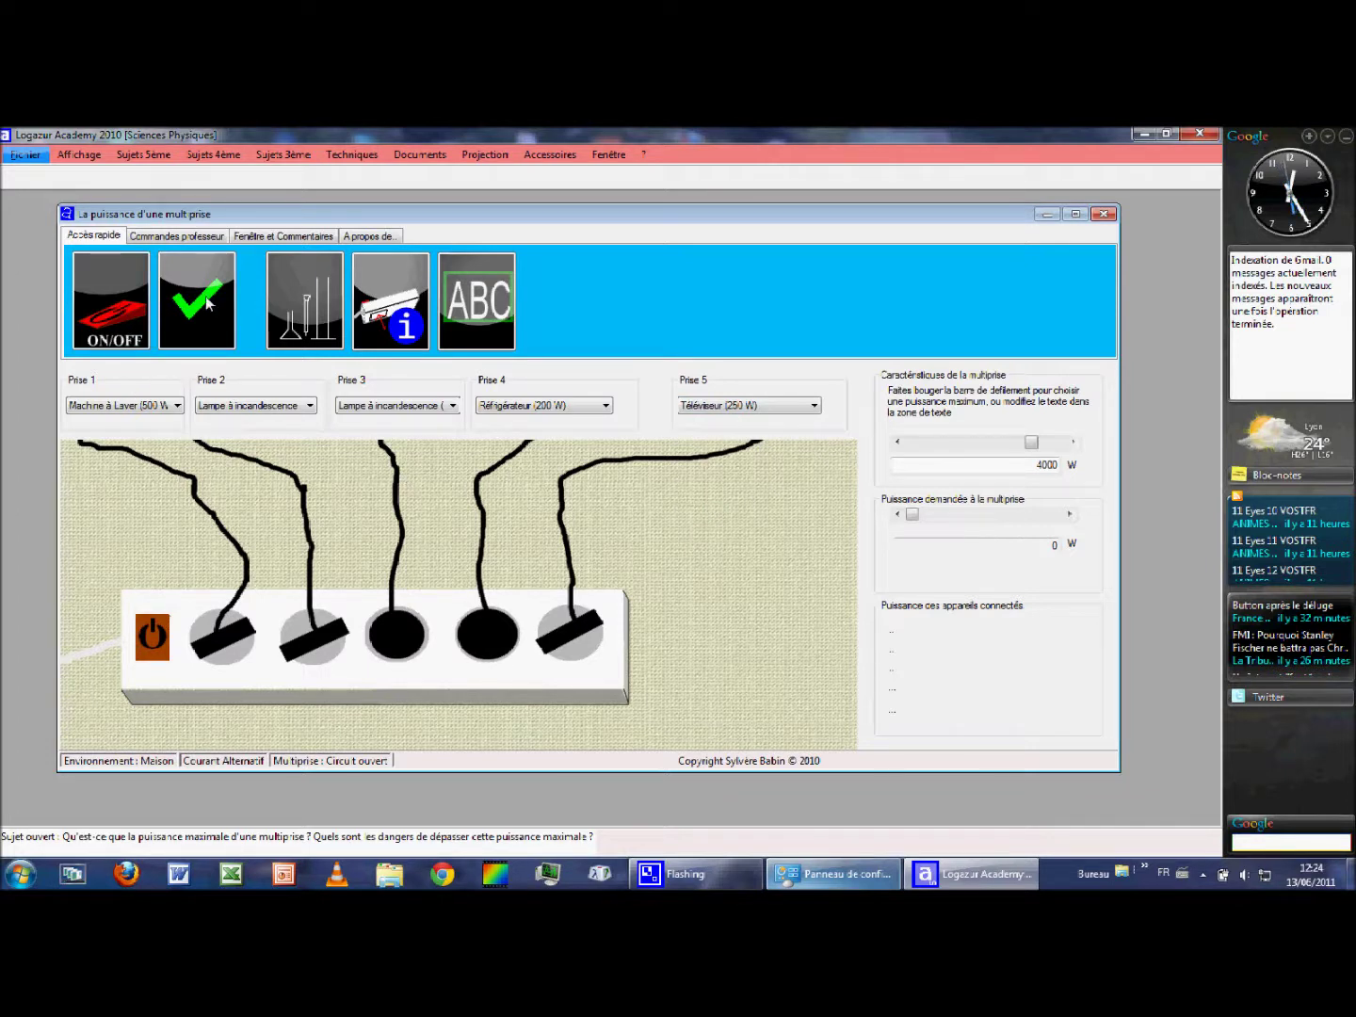
- Set the power strip's maximum power to 4274 W and inspect the information label on its back
{"action": "mouse_move", "coordinate": [1037, 441]}
{"action": "left_mouse_down"}
{"action": "mouse_move", "coordinate": [1050, 453]}
{"action": "mouse_move", "coordinate": [1036, 447]}
{"action": "left_mouse_up"}
{"action": "left_click", "coordinate": [405, 300]}
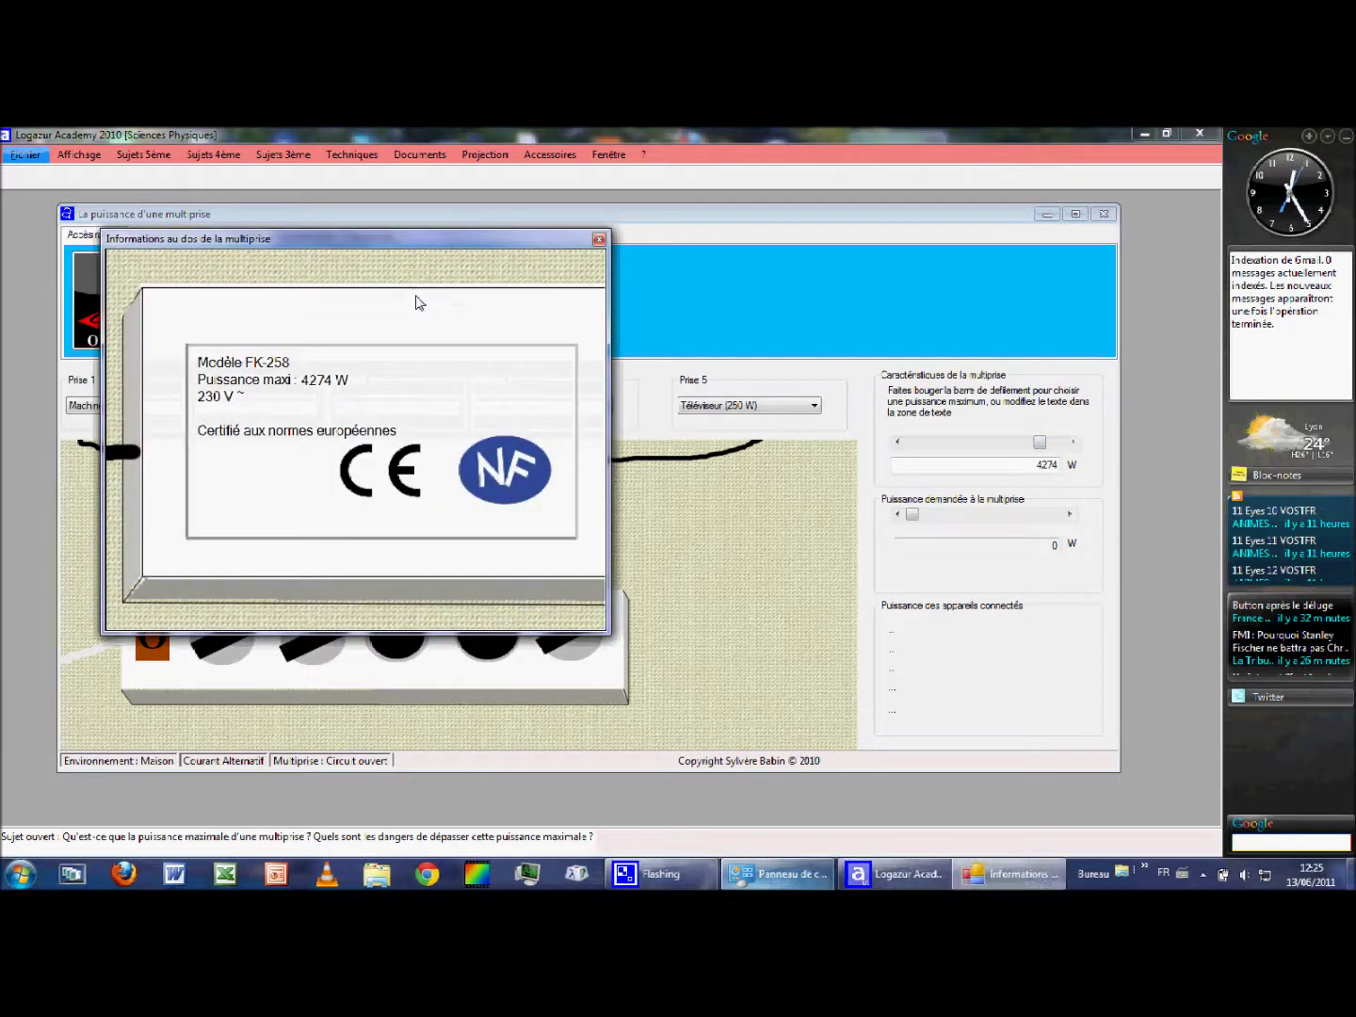
{"action": "left_click_drag", "start_coordinate": [402, 250], "coordinate": [614, 380]}
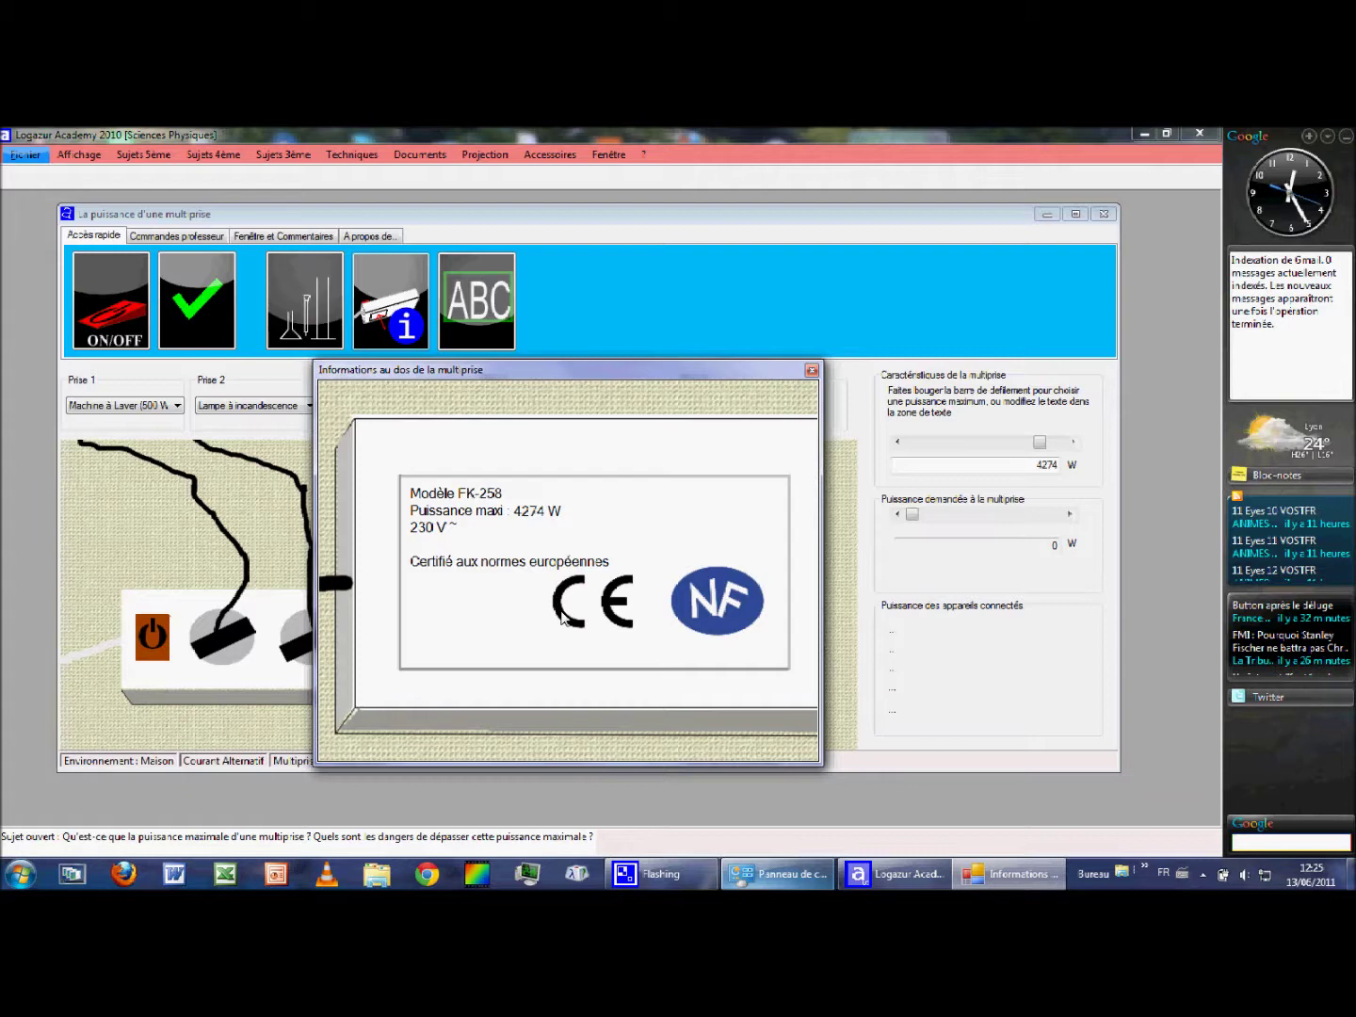
{"action": "left_click", "coordinate": [811, 372]}
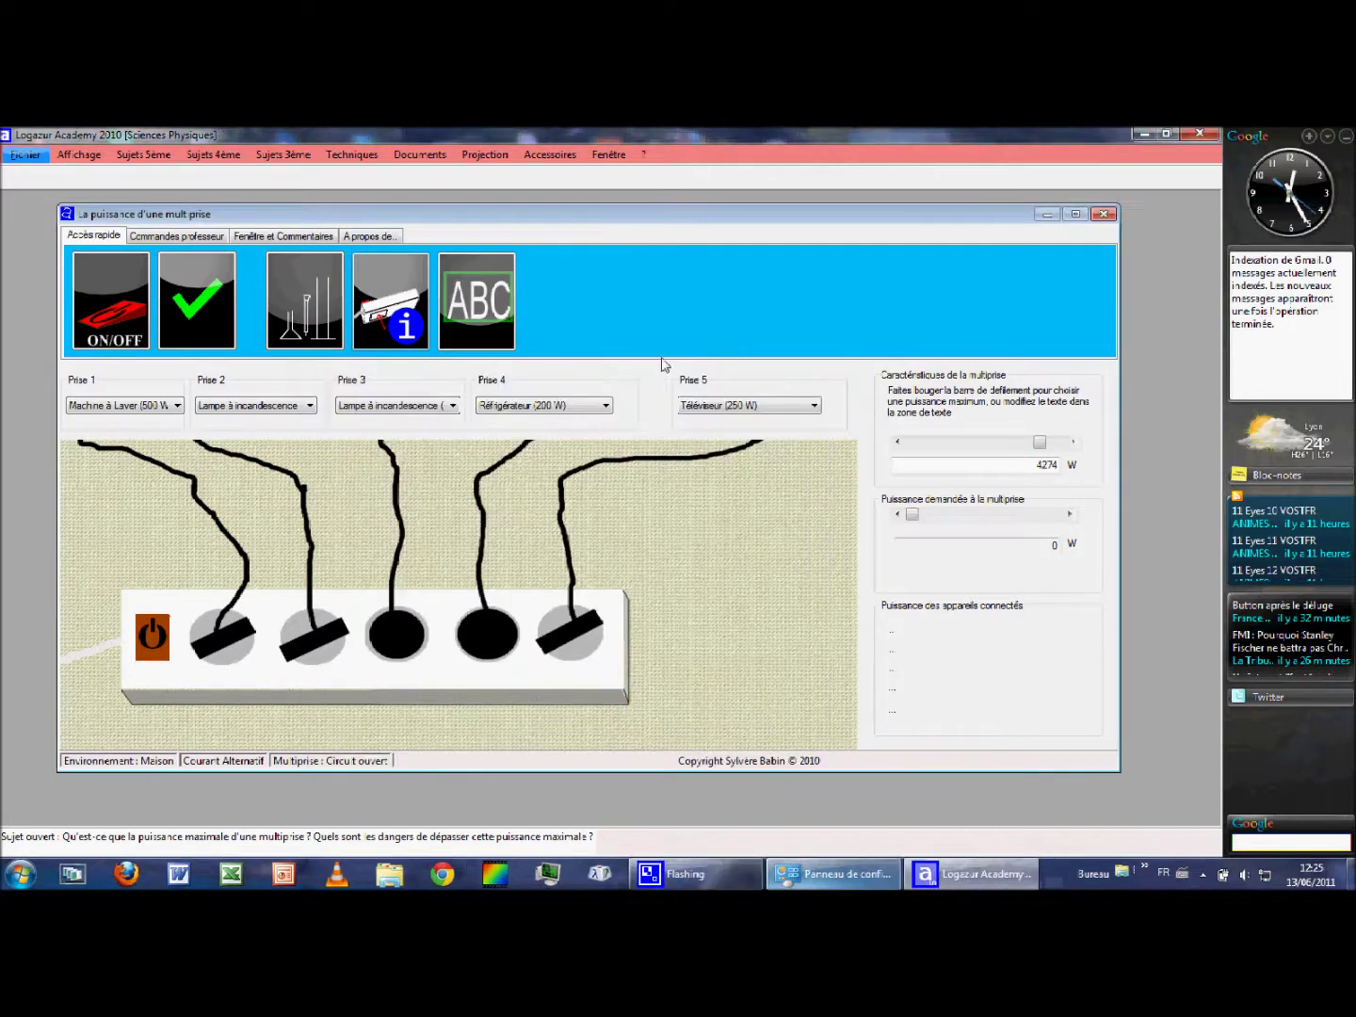
- Validate the five chosen appliances and switch the power strip on
{"action": "left_click", "coordinate": [182, 314]}
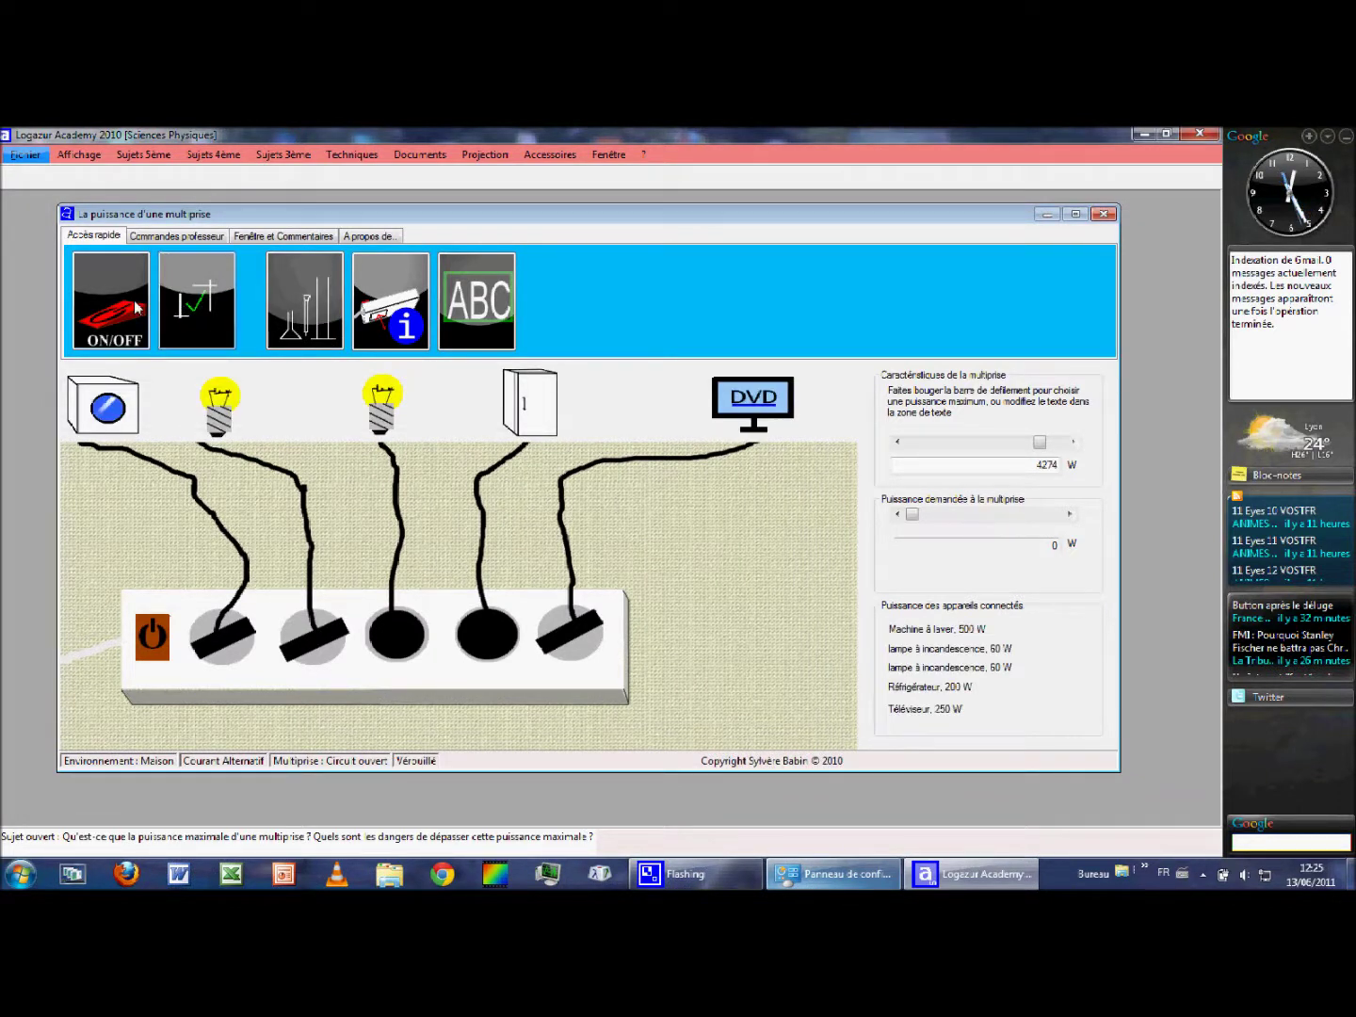
{"action": "left_click", "coordinate": [137, 306]}
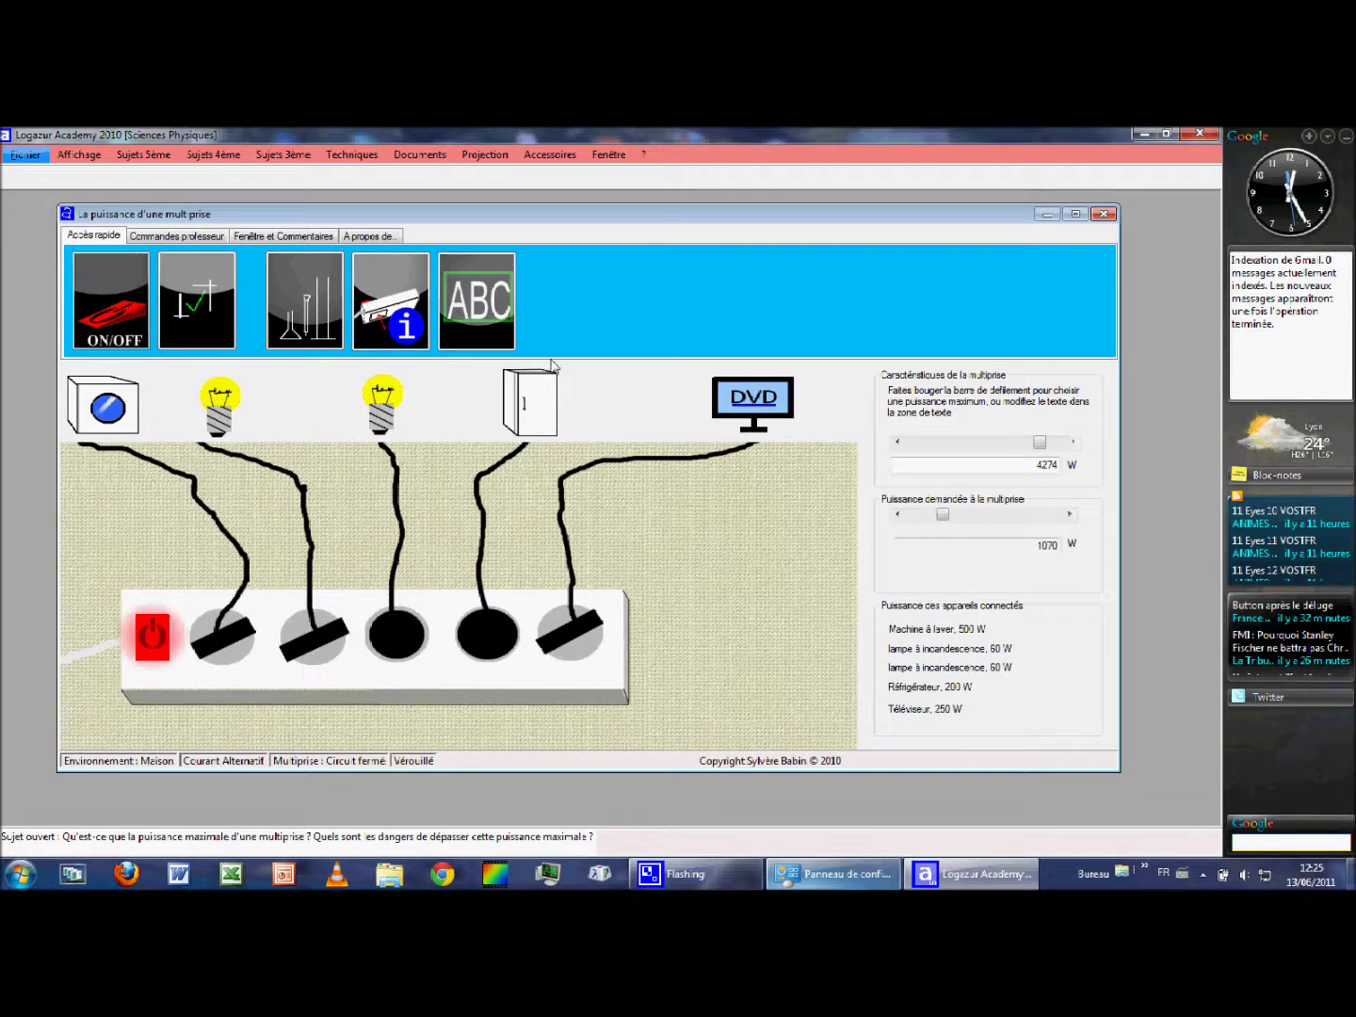
- Examine the power demanded from the strip and compare it with the strip's maximum power
{"action": "left_click_drag", "start_coordinate": [947, 545], "coordinate": [1062, 546]}
{"action": "left_click", "coordinate": [1043, 547]}
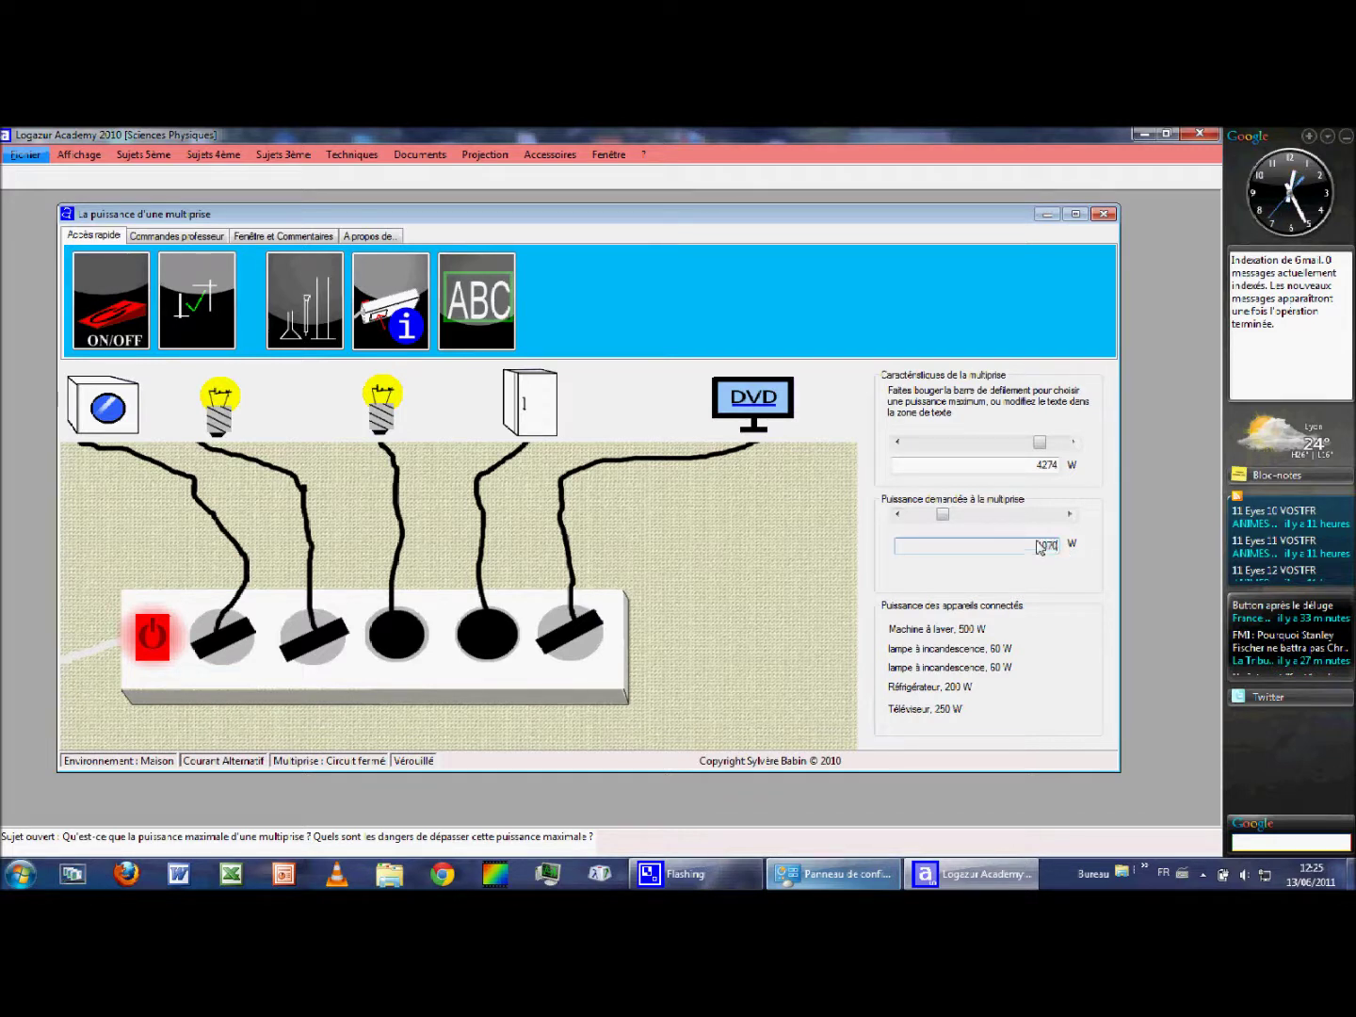
{"action": "left_click", "coordinate": [1038, 466]}
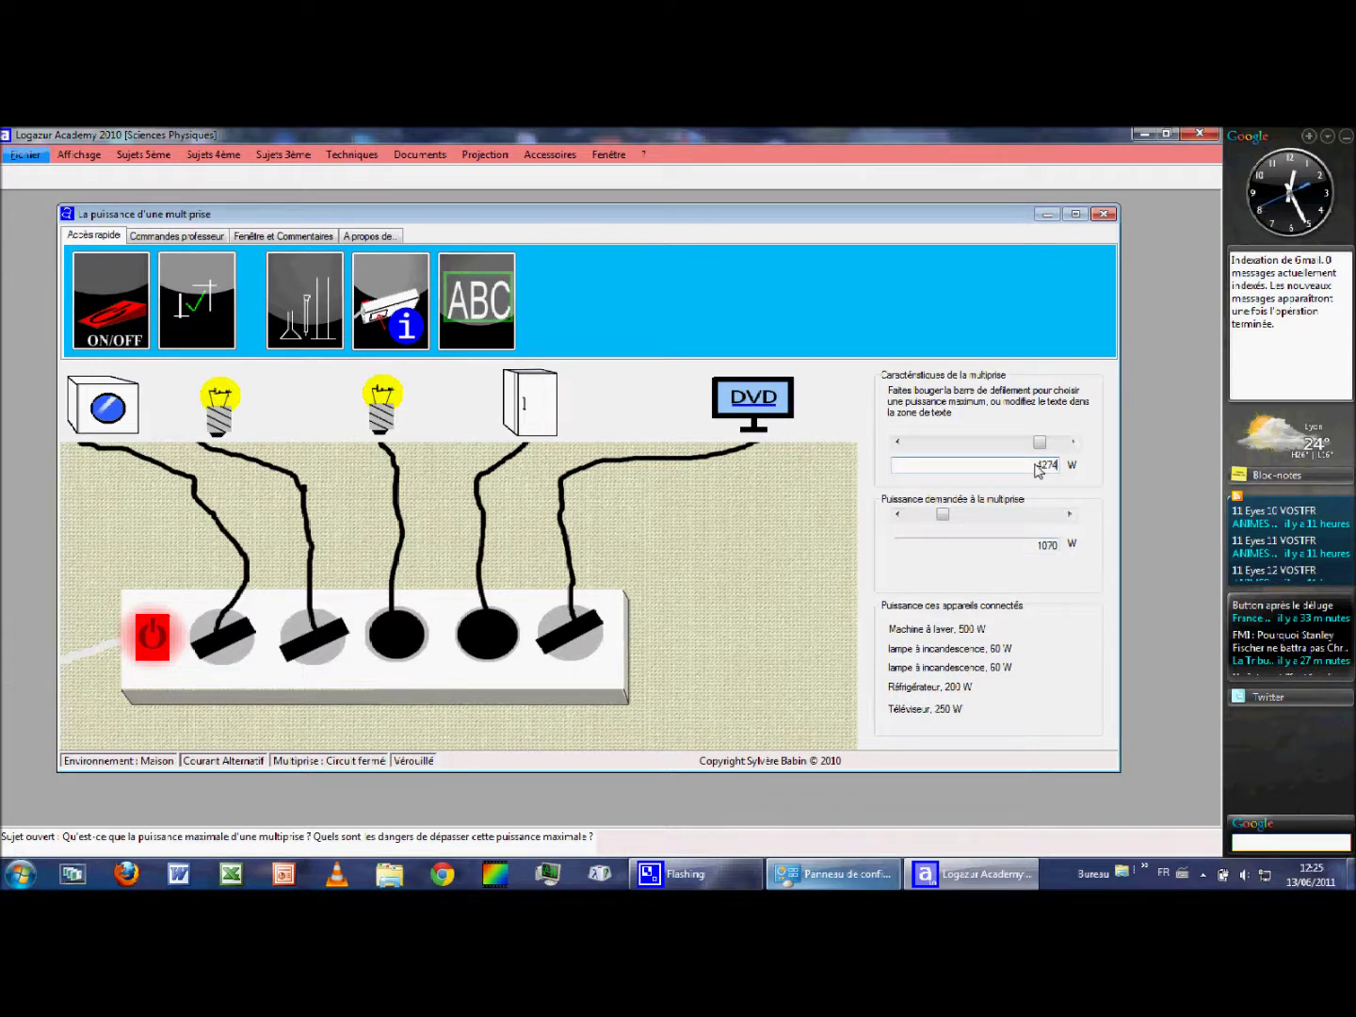
- Switch the power strip off, lower its maximum power to 685 W and switch it on again to simulate an overload
{"action": "left_click", "coordinate": [150, 298]}
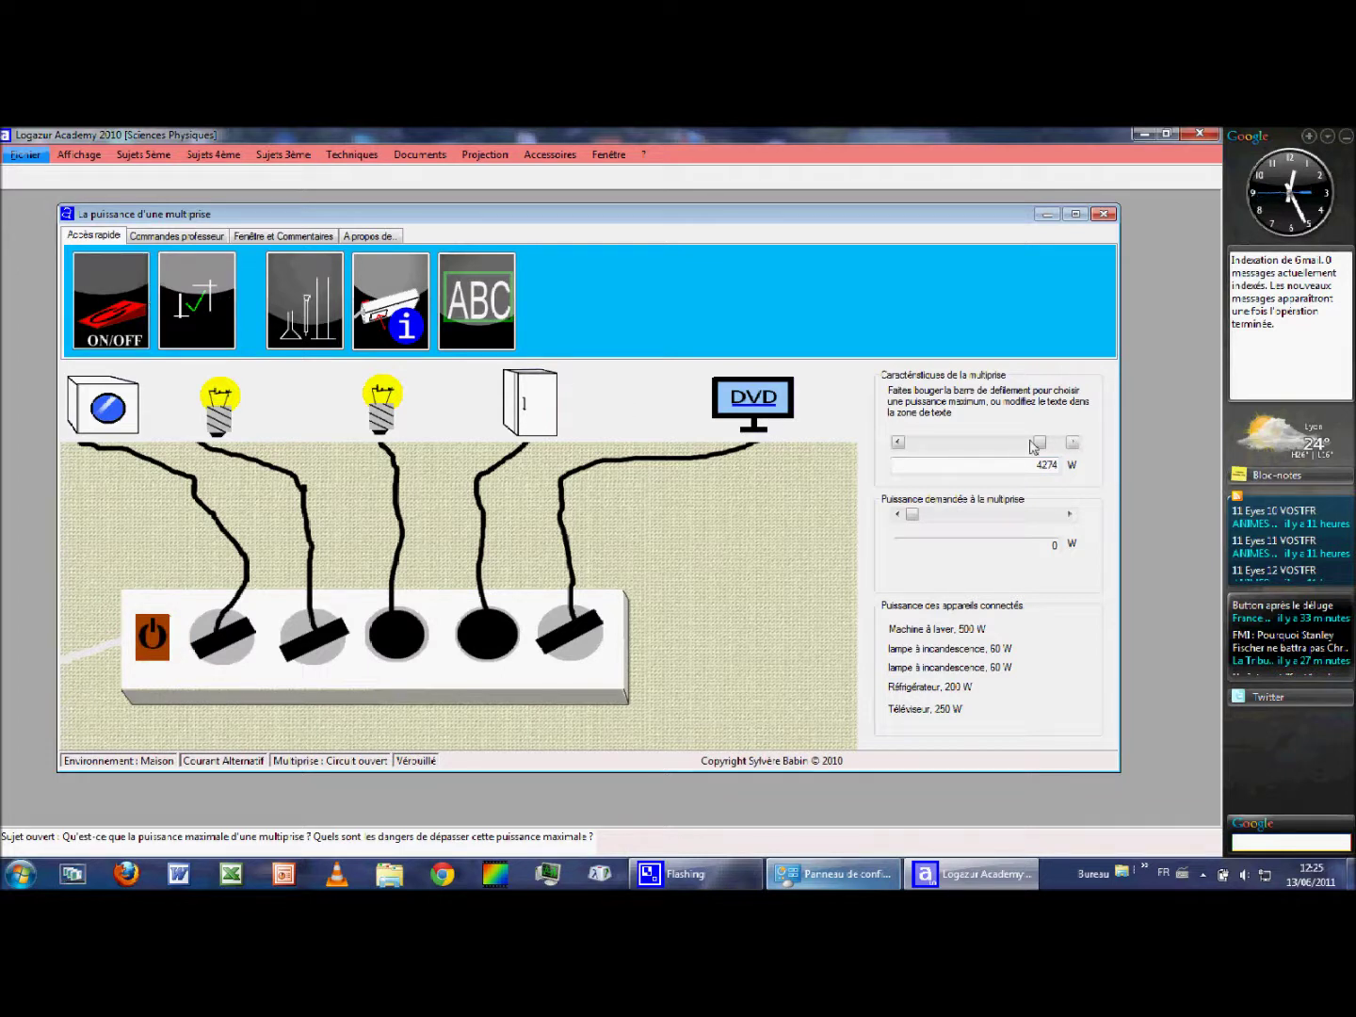
{"action": "left_click_drag", "start_coordinate": [1039, 445], "coordinate": [933, 455]}
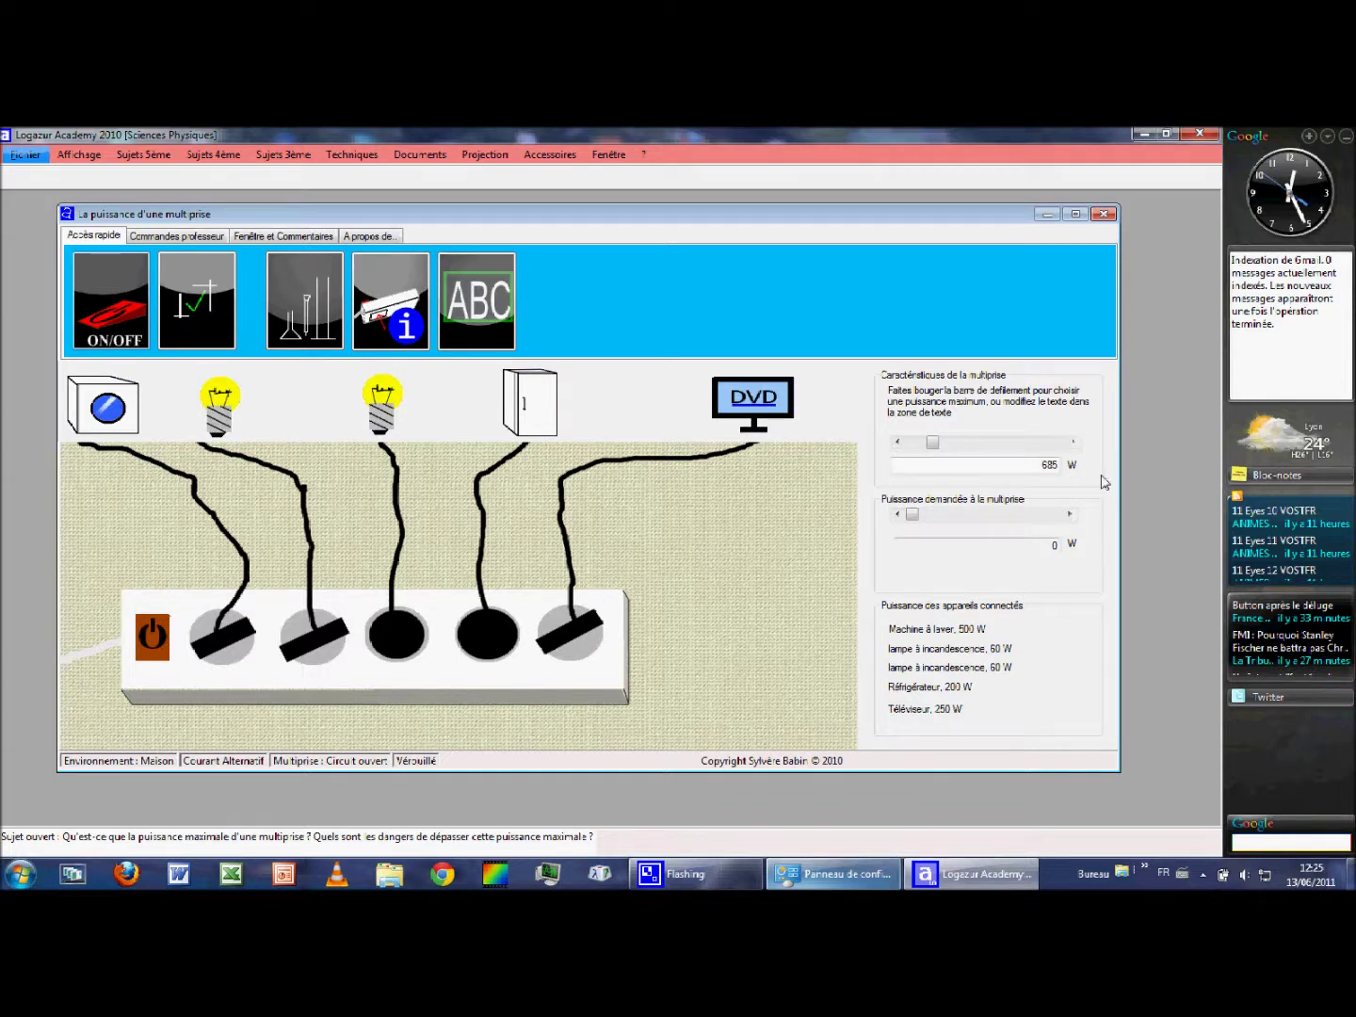
{"action": "left_click", "coordinate": [144, 323]}
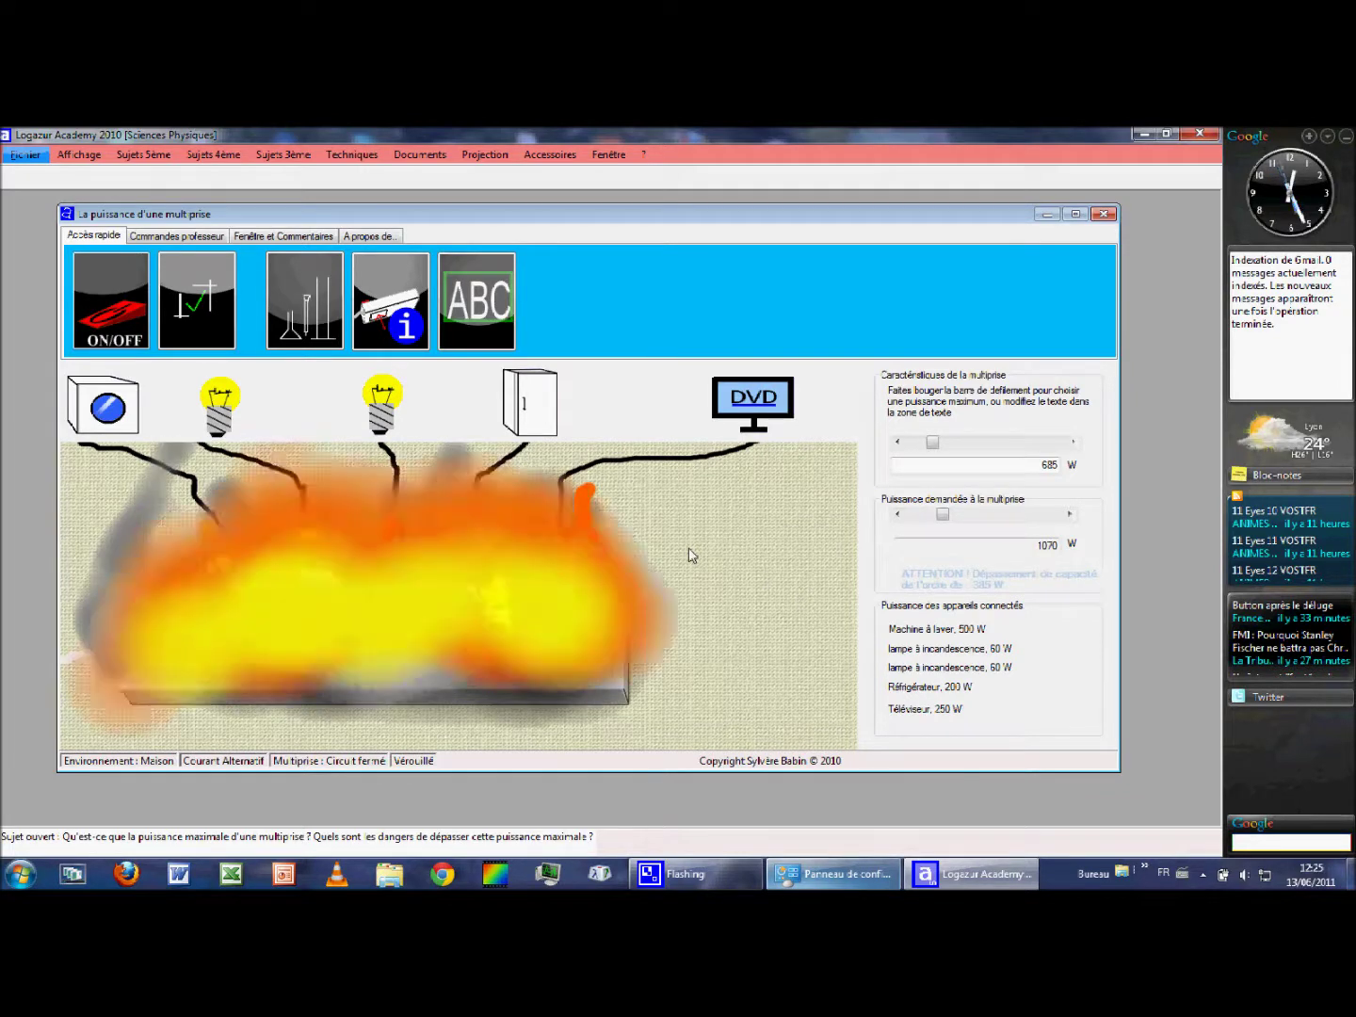
{"action": "left_click", "coordinate": [765, 558]}
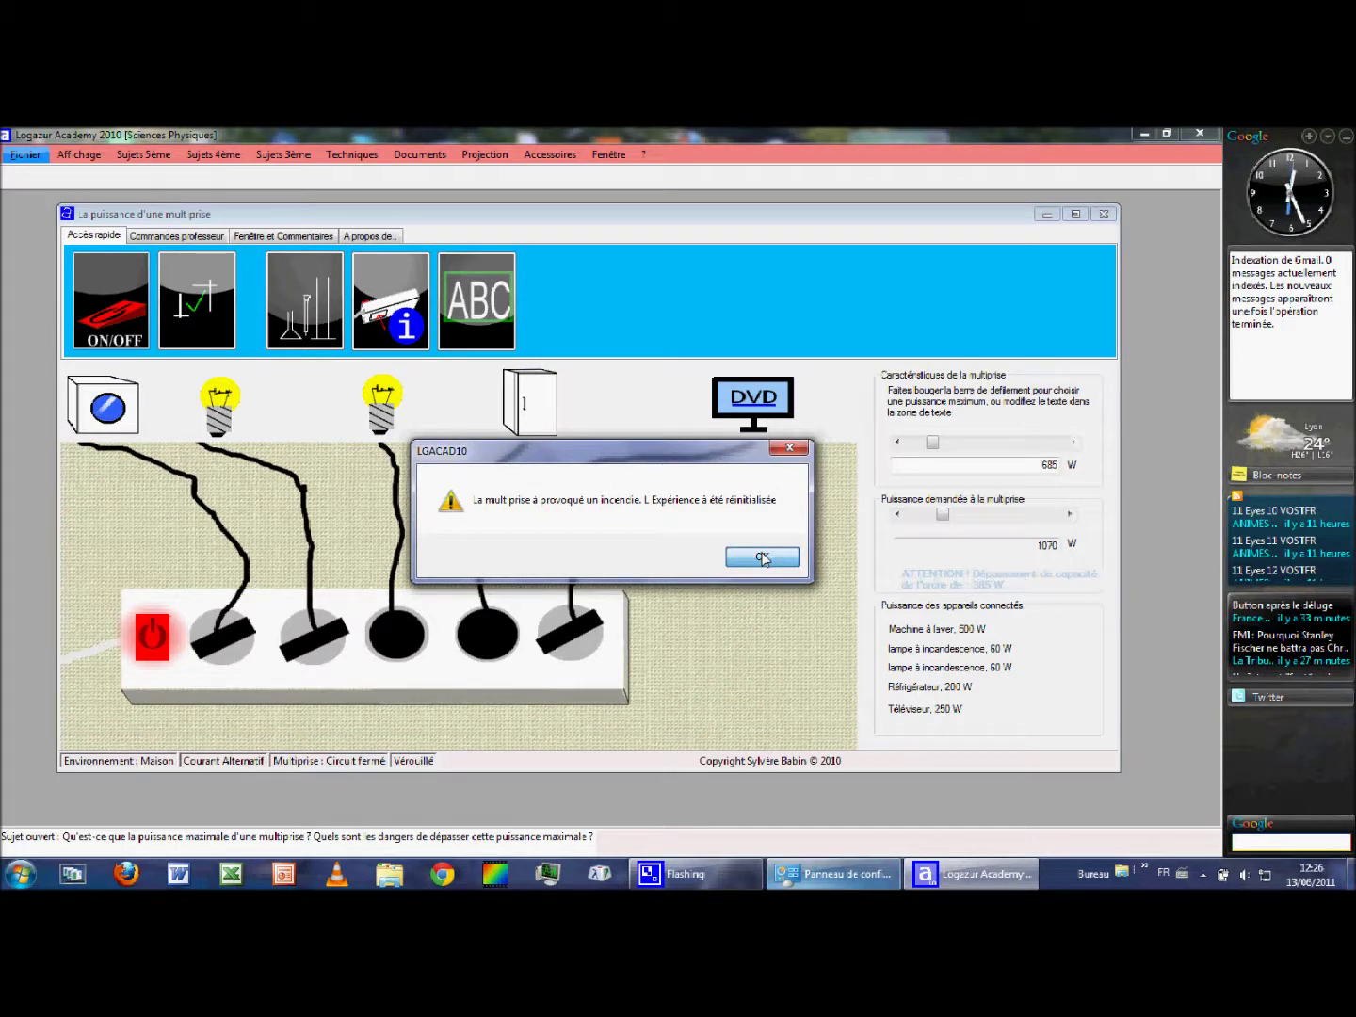
{"action": "left_click", "coordinate": [763, 557]}
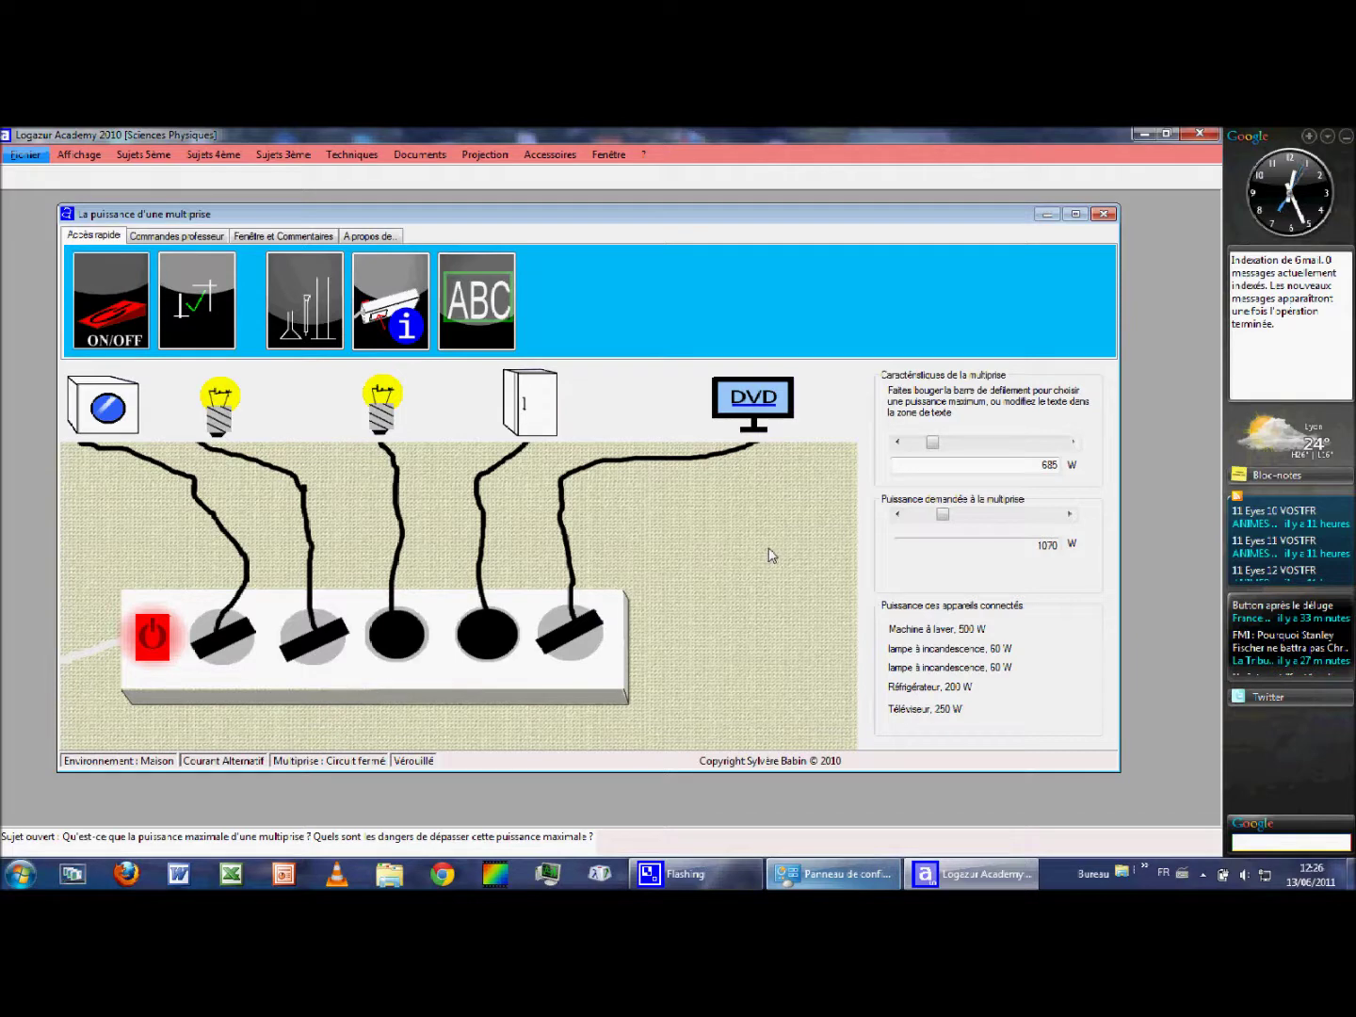
- Close the power strip experiment and reopen La puissance des multiprises from the 4ème electricity subjects
{"action": "left_click", "coordinate": [1107, 217]}
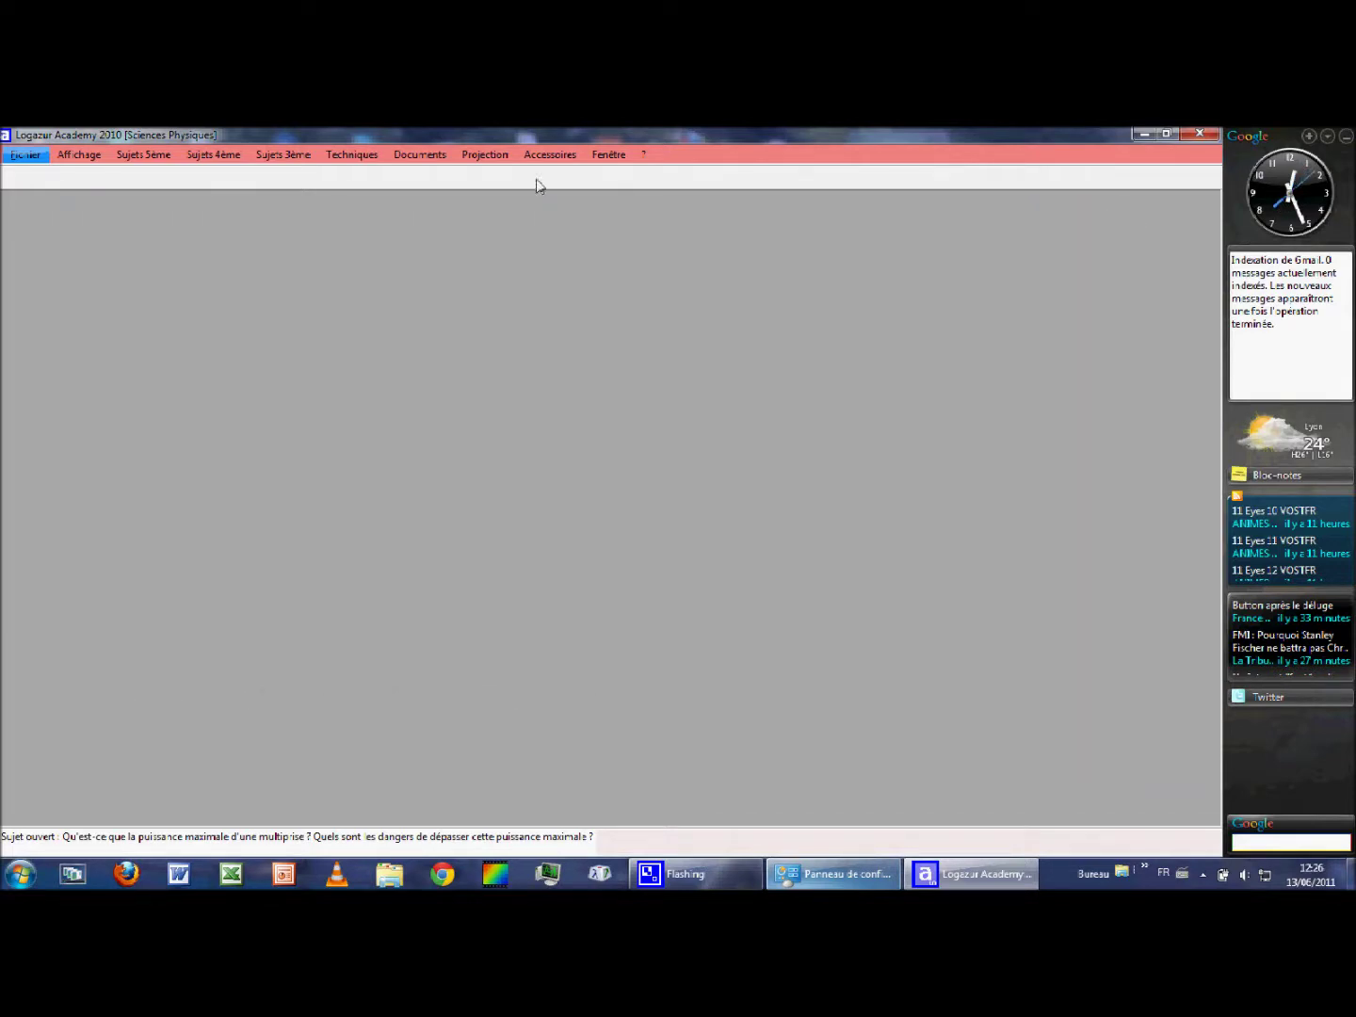
{"action": "left_click", "coordinate": [212, 155]}
{"action": "mouse_move", "coordinate": [241, 211]}
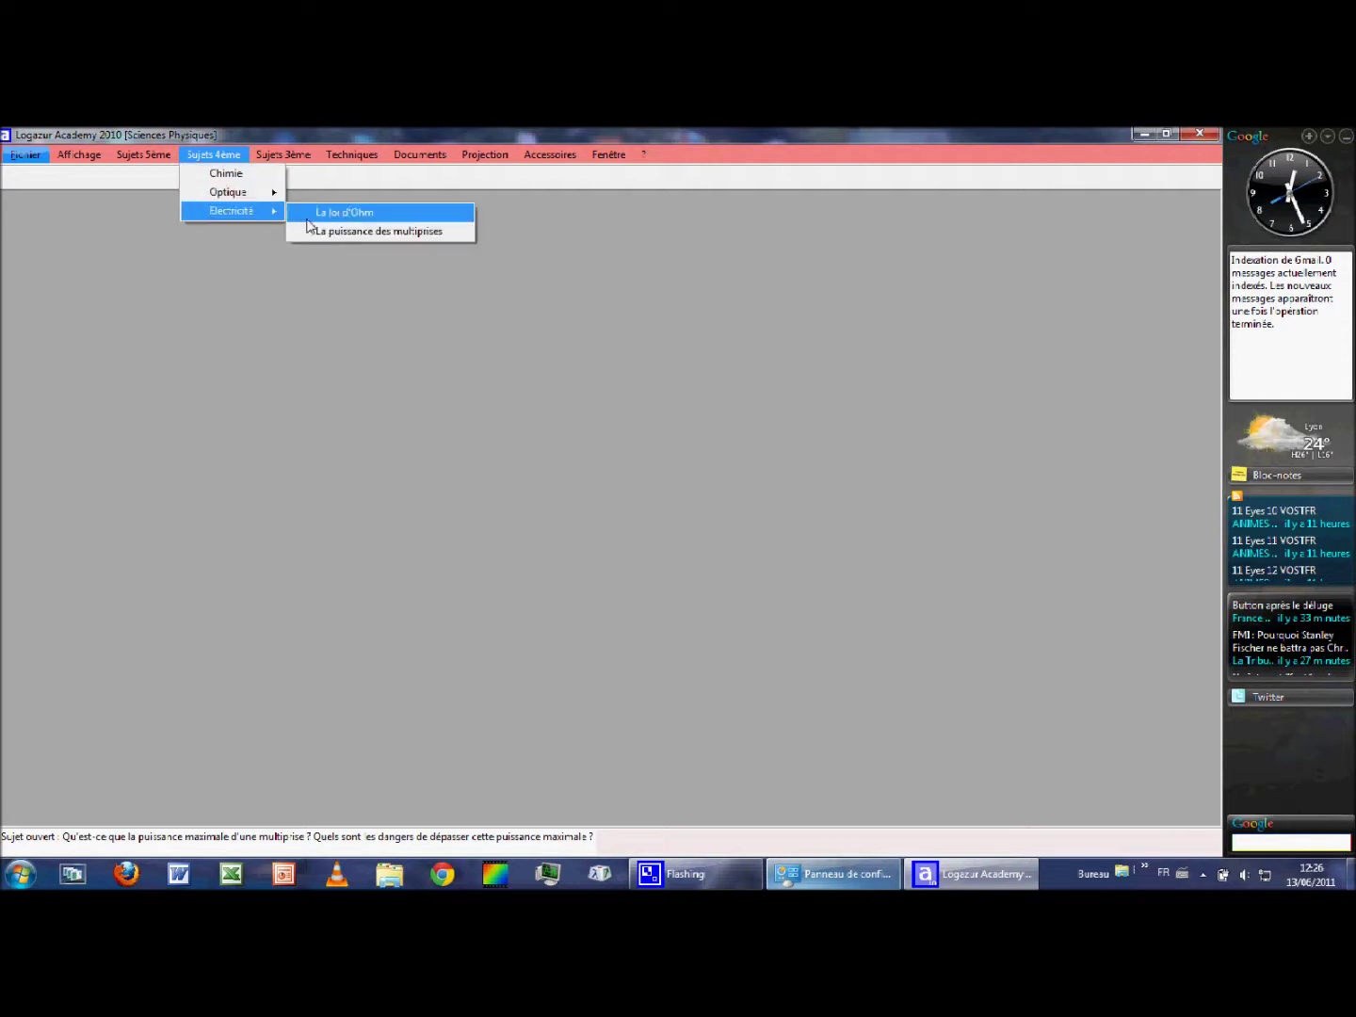
{"action": "left_click", "coordinate": [318, 230]}
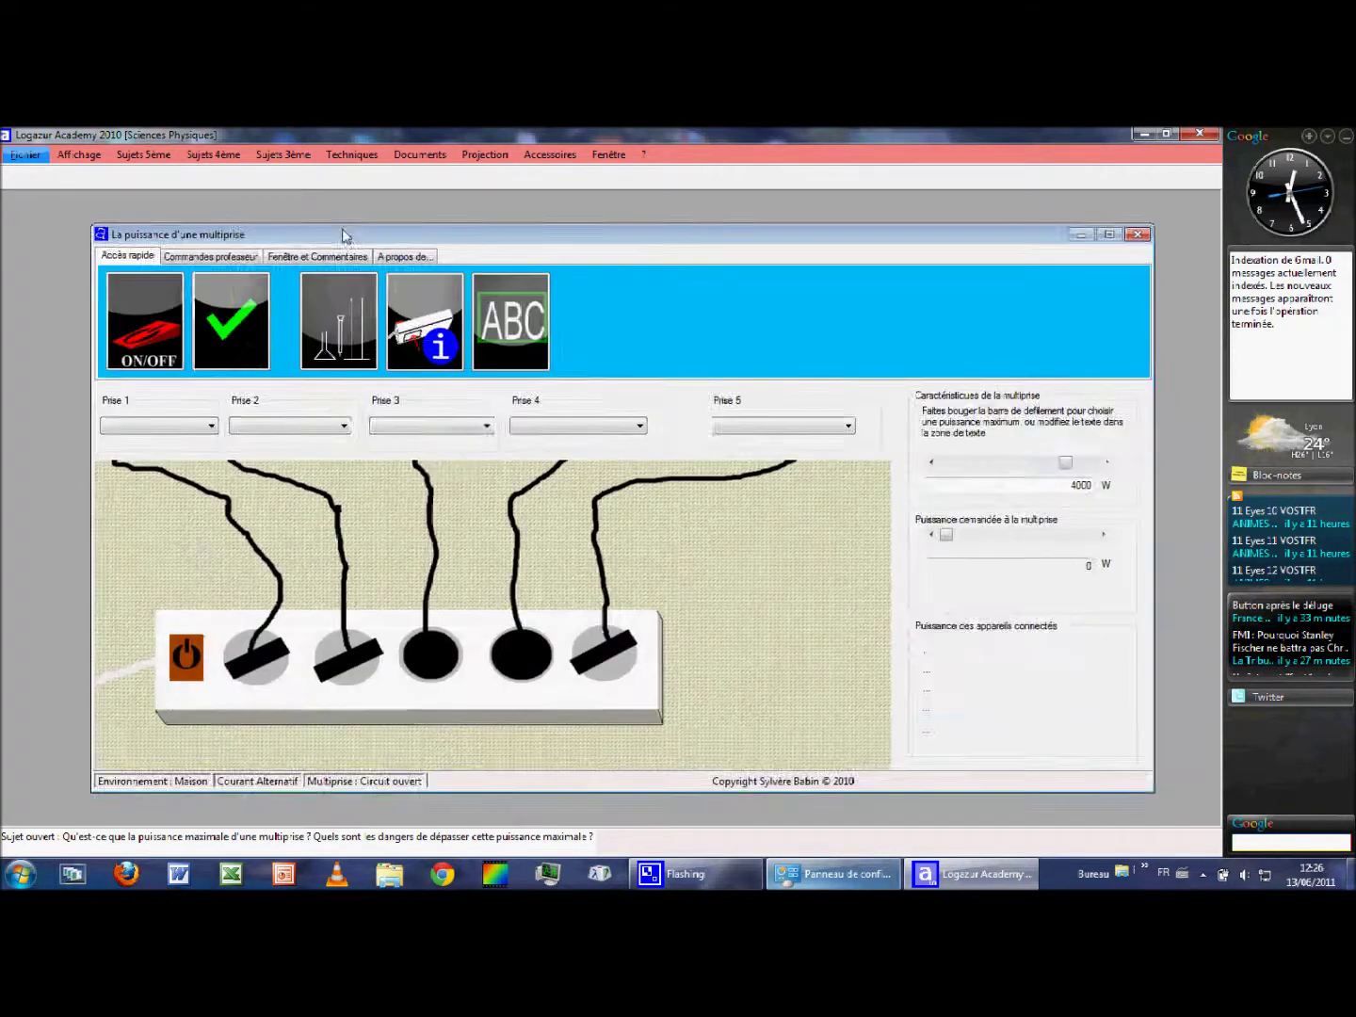
{"action": "left_click_drag", "start_coordinate": [364, 310], "coordinate": [343, 235]}
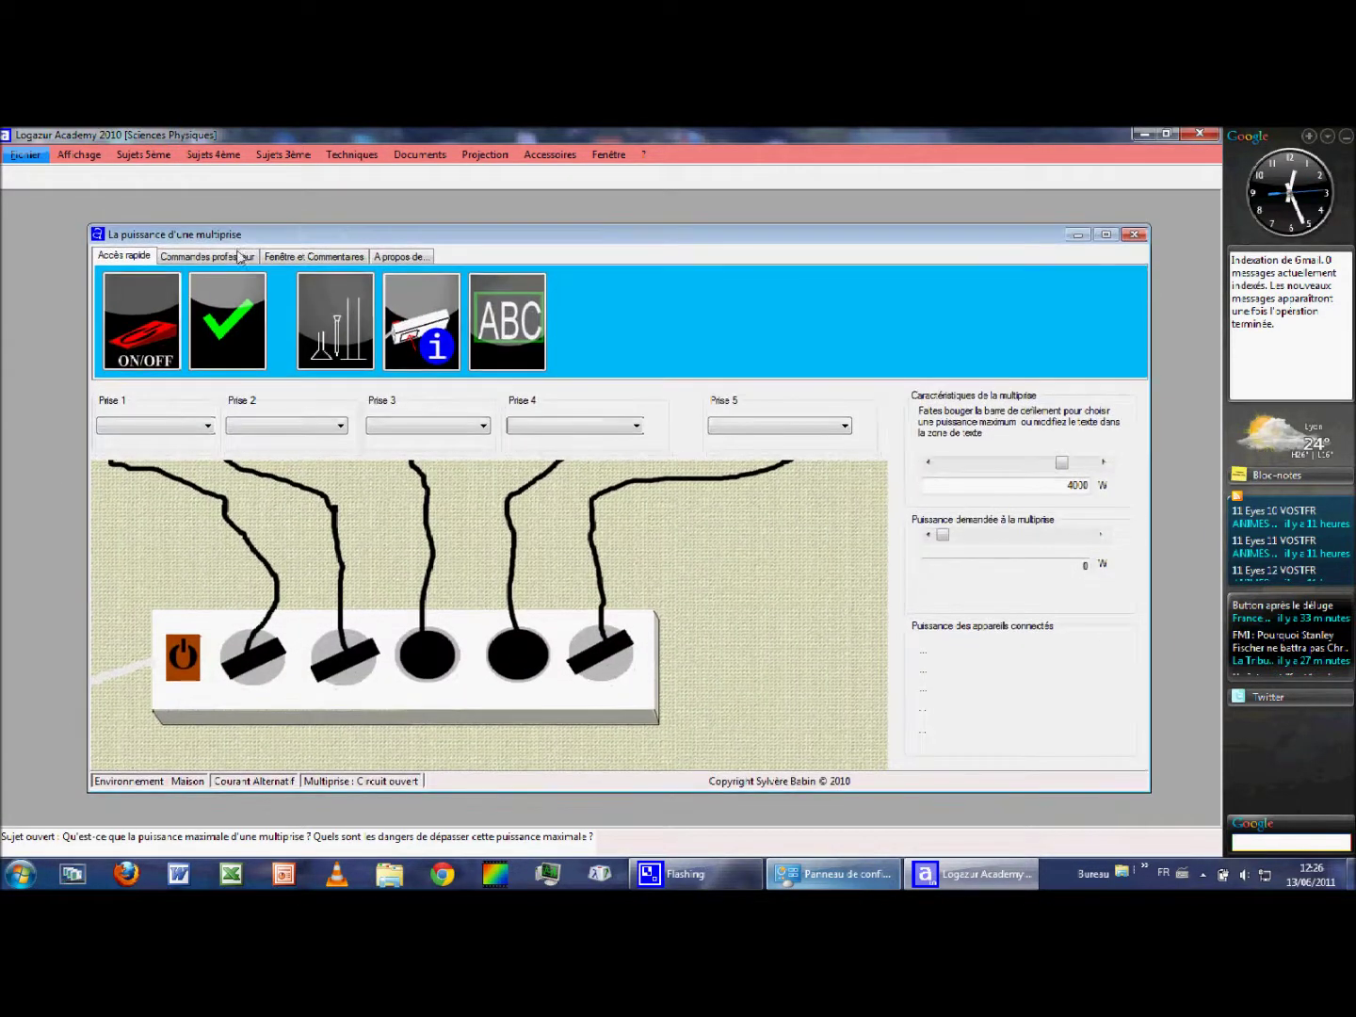
- Open the subject's teacher settings and turn the automatic appliance configuration at startup off and back on
{"action": "left_click", "coordinate": [240, 256]}
{"action": "left_click", "coordinate": [156, 303]}
{"action": "left_click_drag", "start_coordinate": [214, 264], "coordinate": [369, 317]}
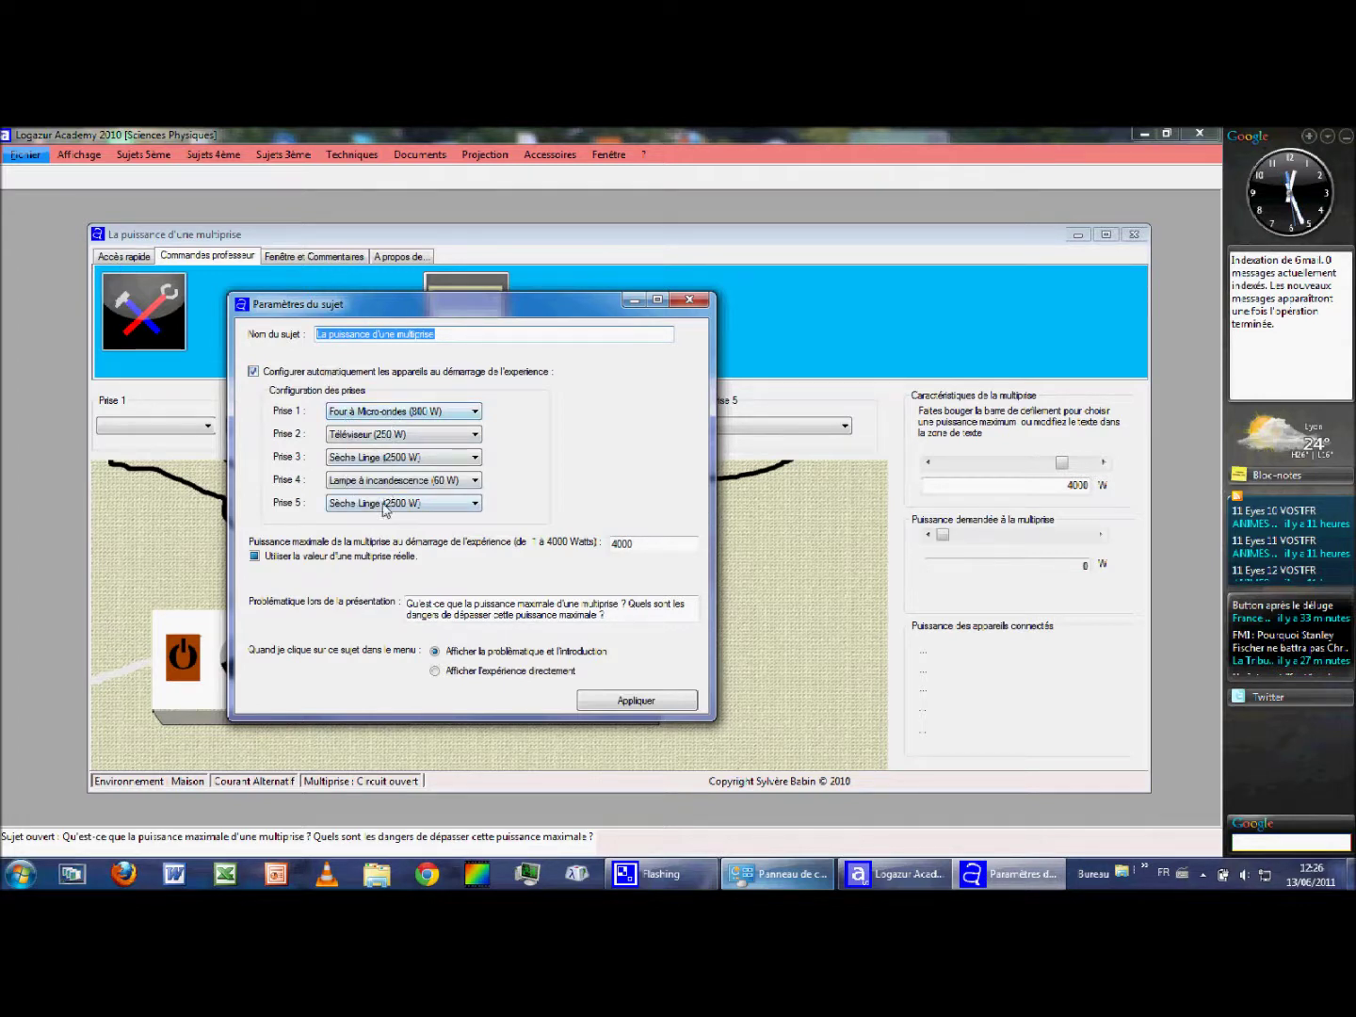
{"action": "left_click", "coordinate": [402, 371]}
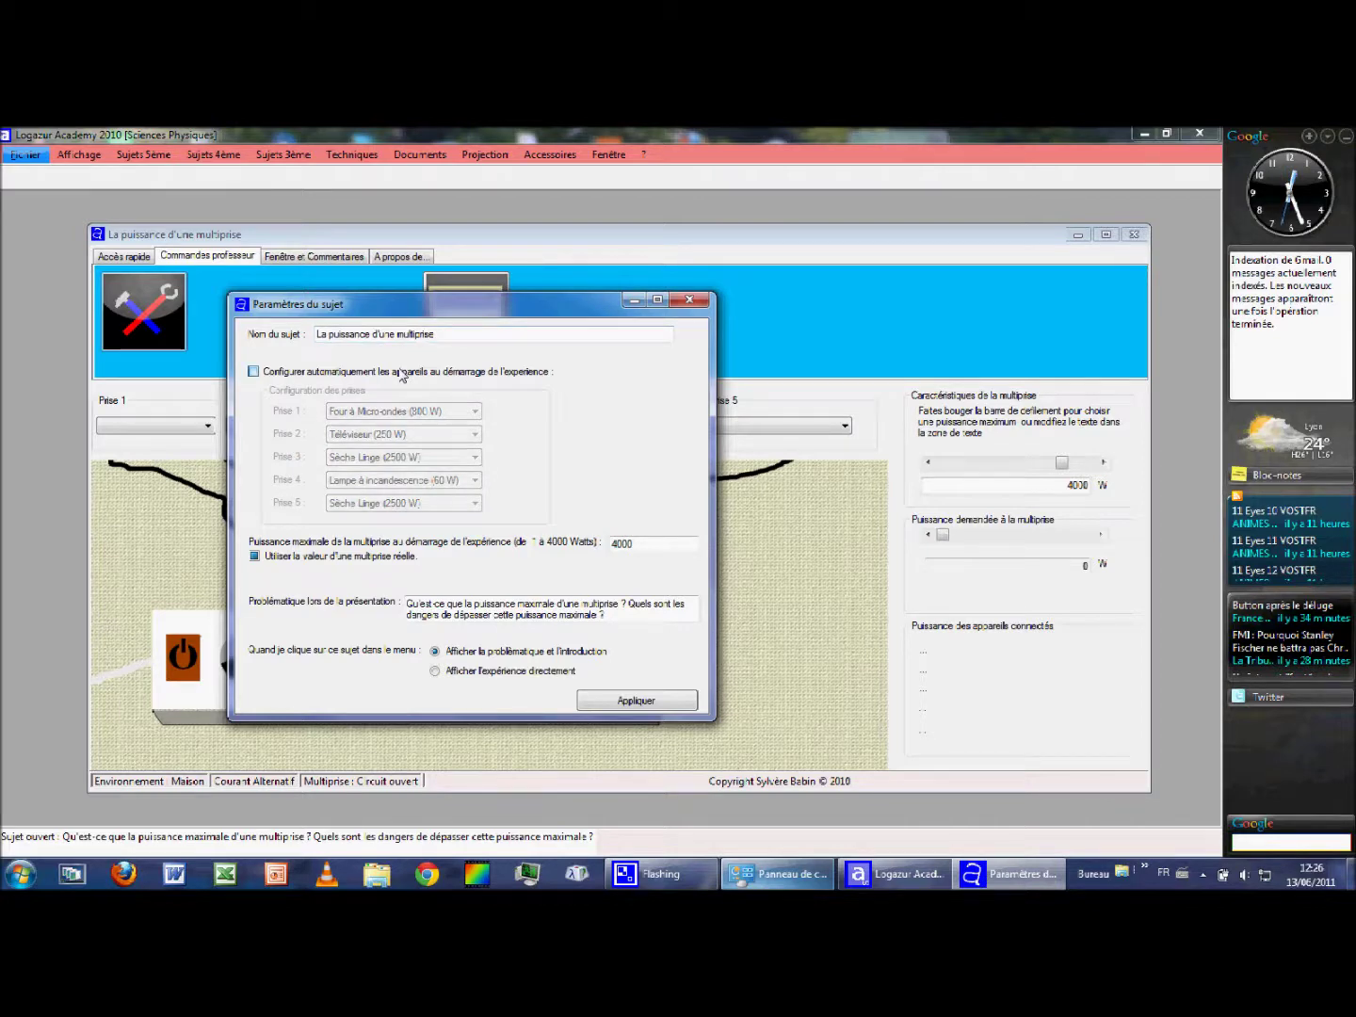
{"action": "left_click", "coordinate": [403, 372]}
{"action": "left_click_drag", "start_coordinate": [504, 301], "coordinate": [674, 331]}
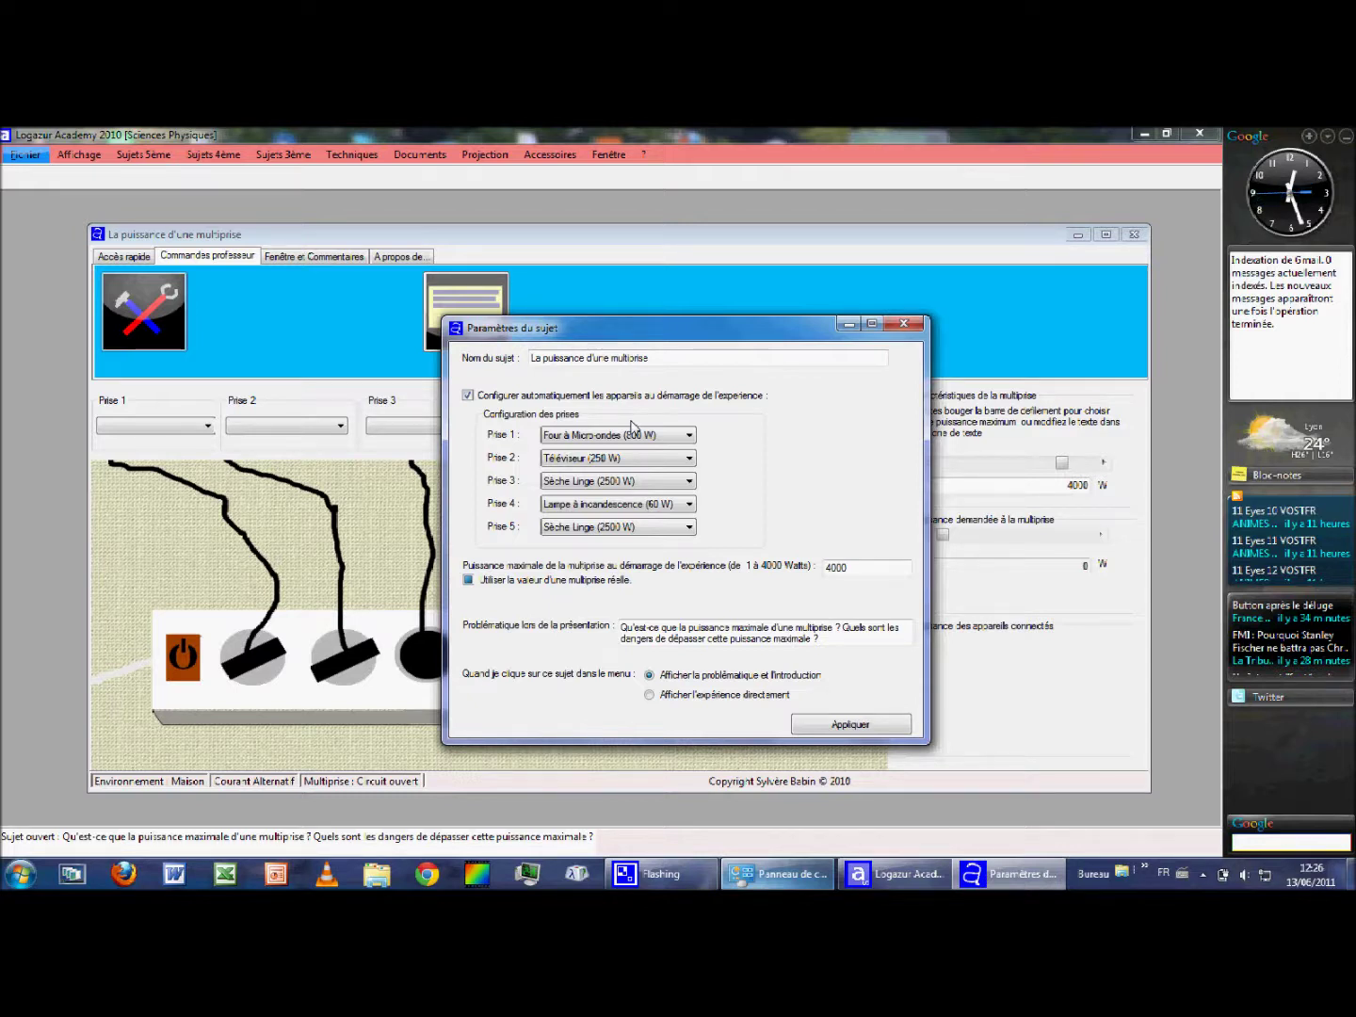
- Review the startup maximum power and problem statement, set the subject to open with Afficher l'expérience directement, and apply the settings
{"action": "left_click_drag", "start_coordinate": [852, 568], "coordinate": [822, 567]}
{"action": "left_click_drag", "start_coordinate": [855, 644], "coordinate": [620, 626]}
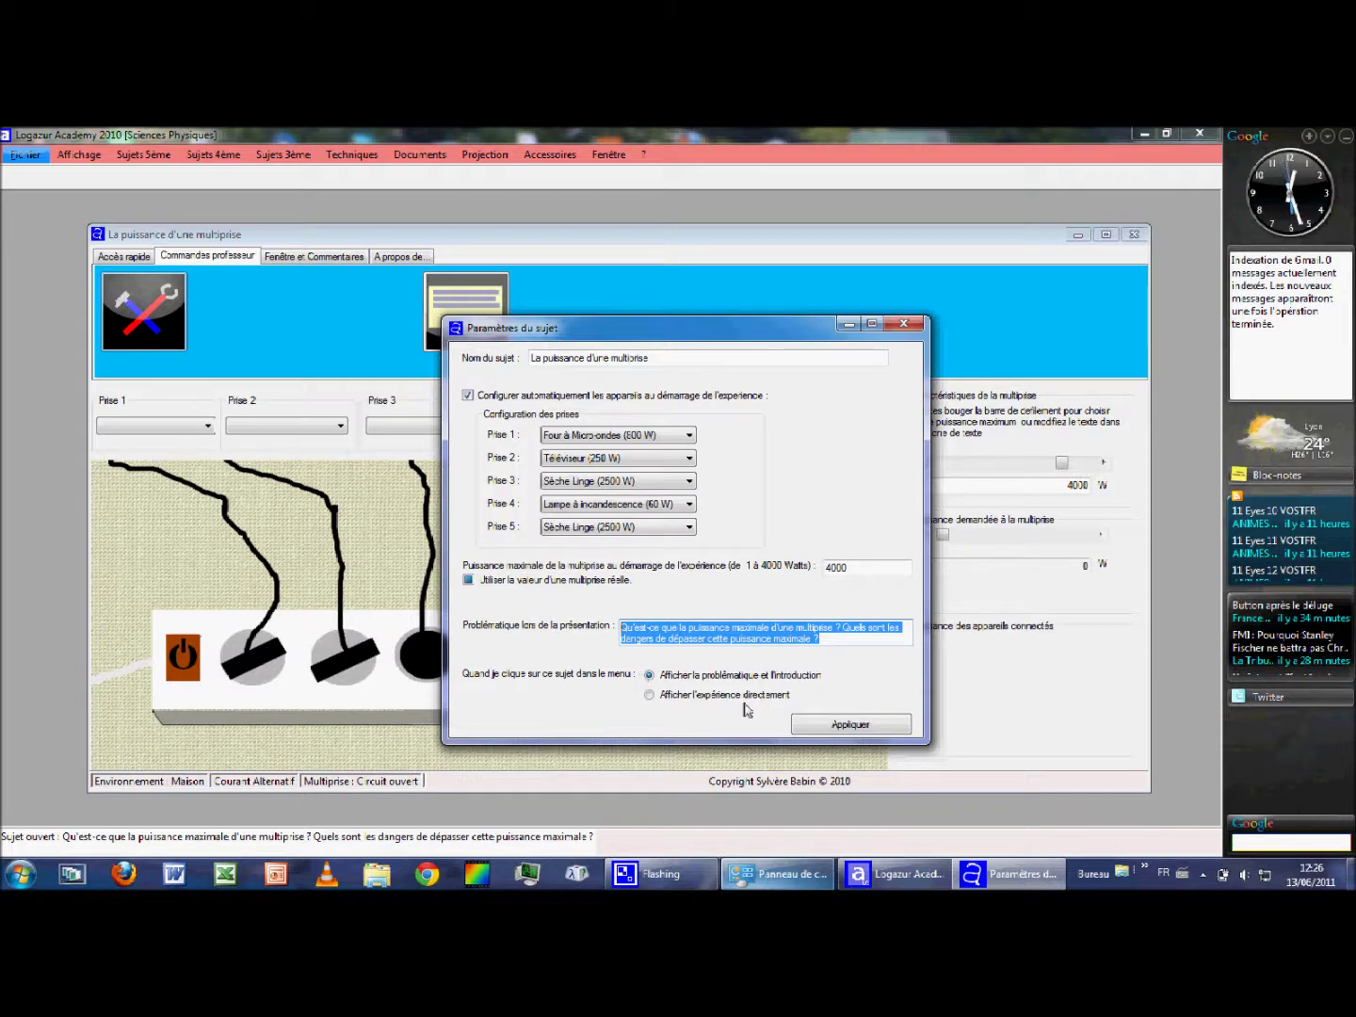
{"action": "left_click", "coordinate": [698, 695]}
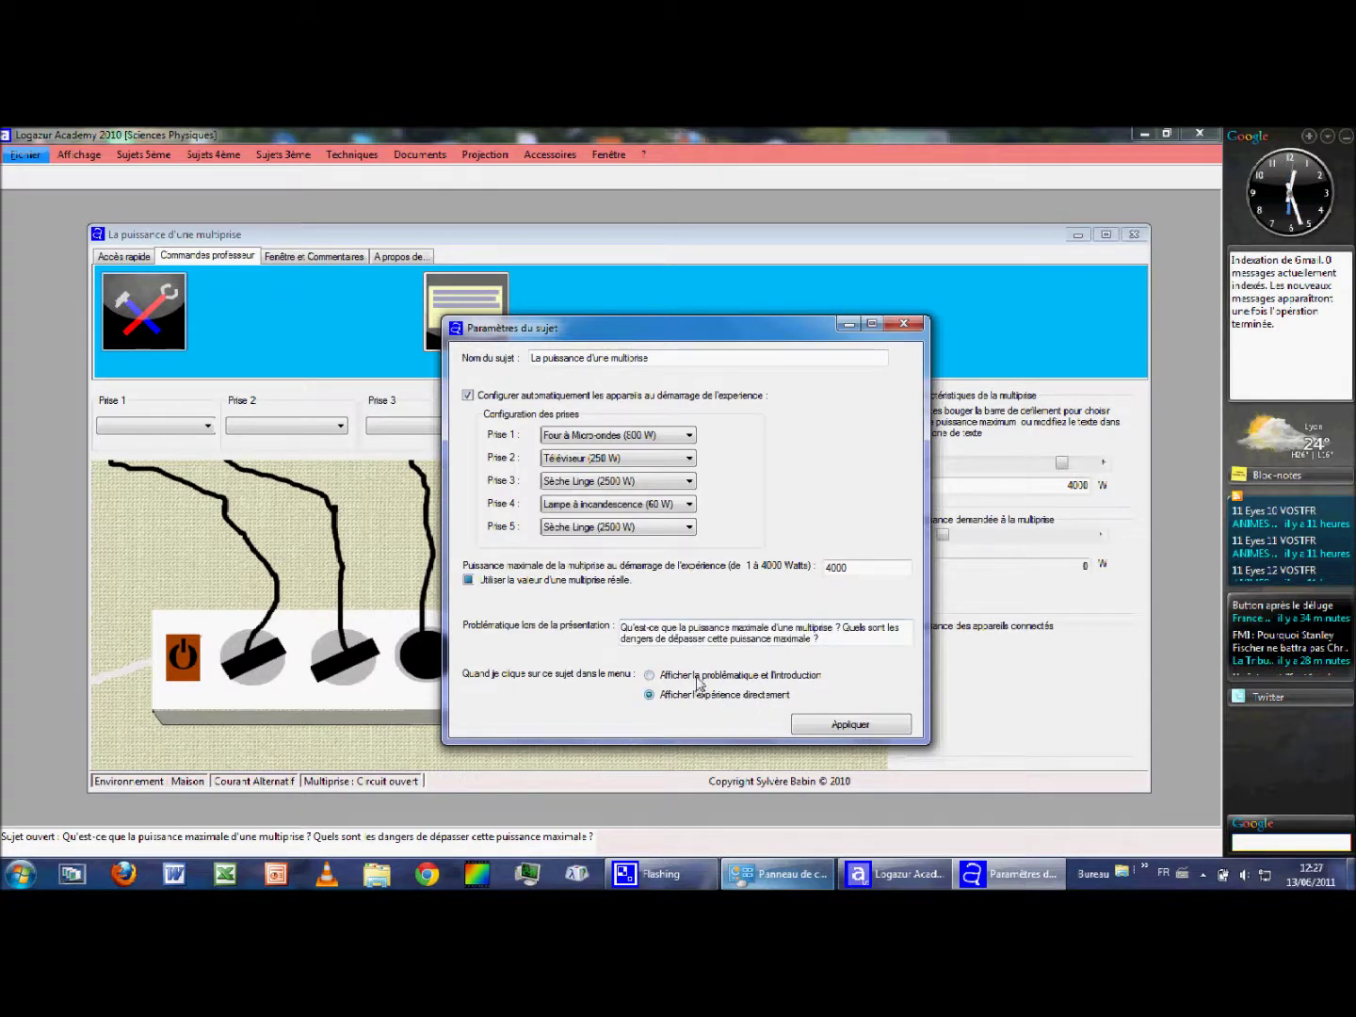
{"action": "left_click", "coordinate": [827, 728]}
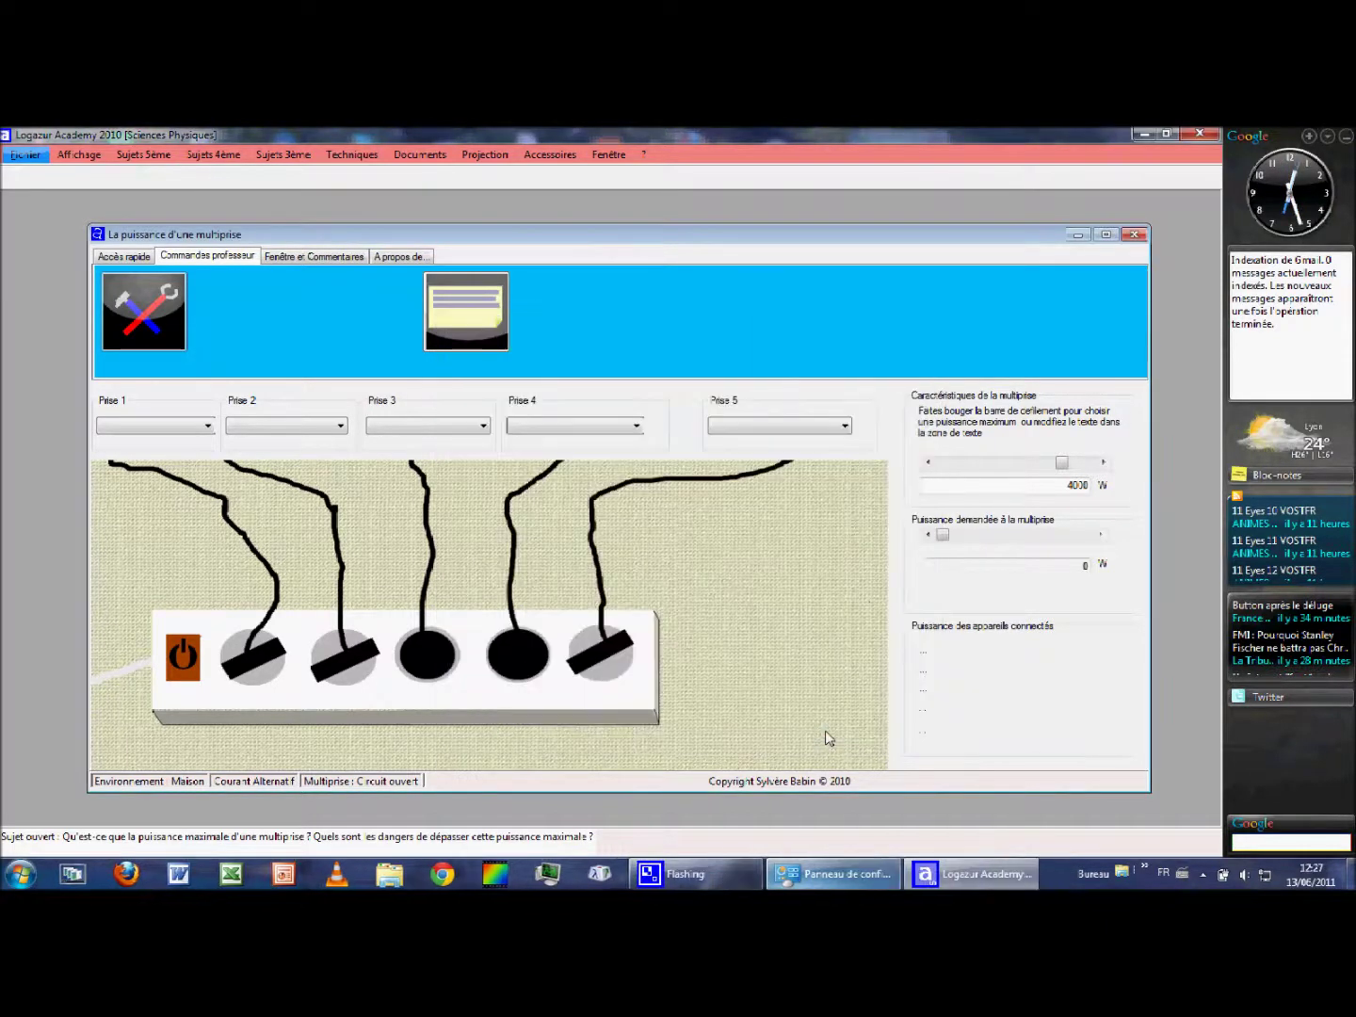